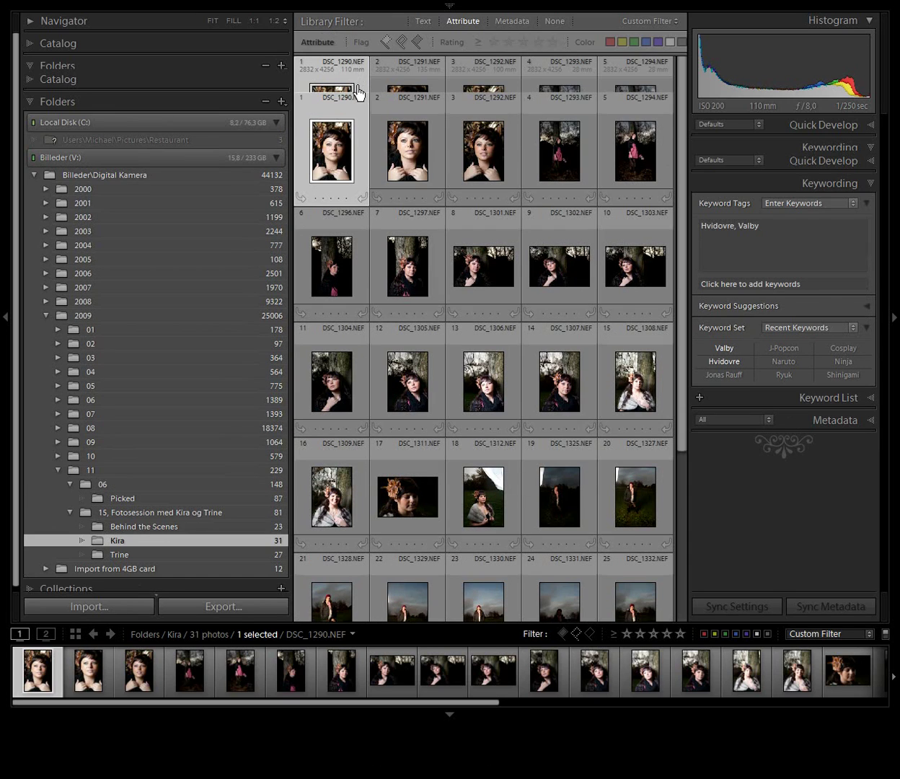
Hide the left and right panels so all 31 Kira photos fill a wide Library grid
key(Tab)
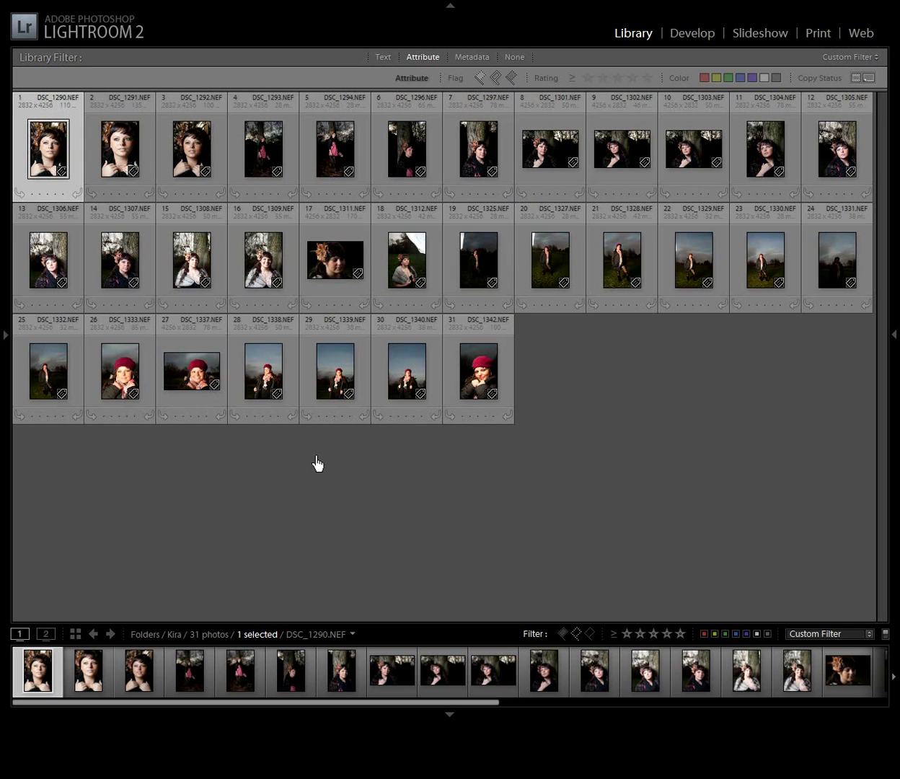
Compare the first three Kira portraits side by side in Survey view
key(shift+Right)
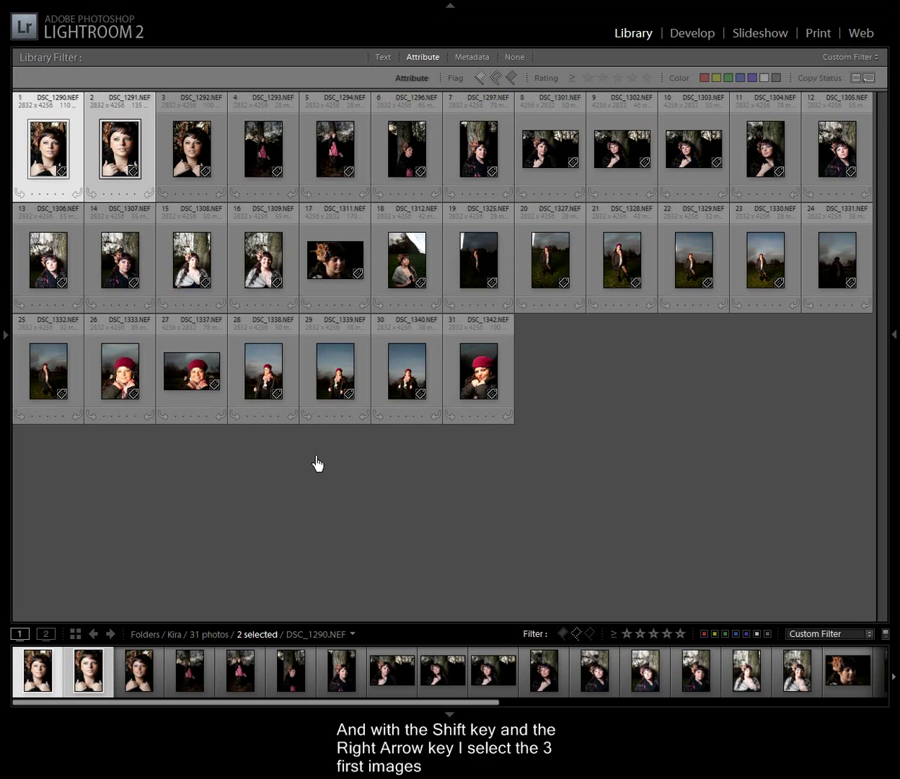
key(shift+Right)
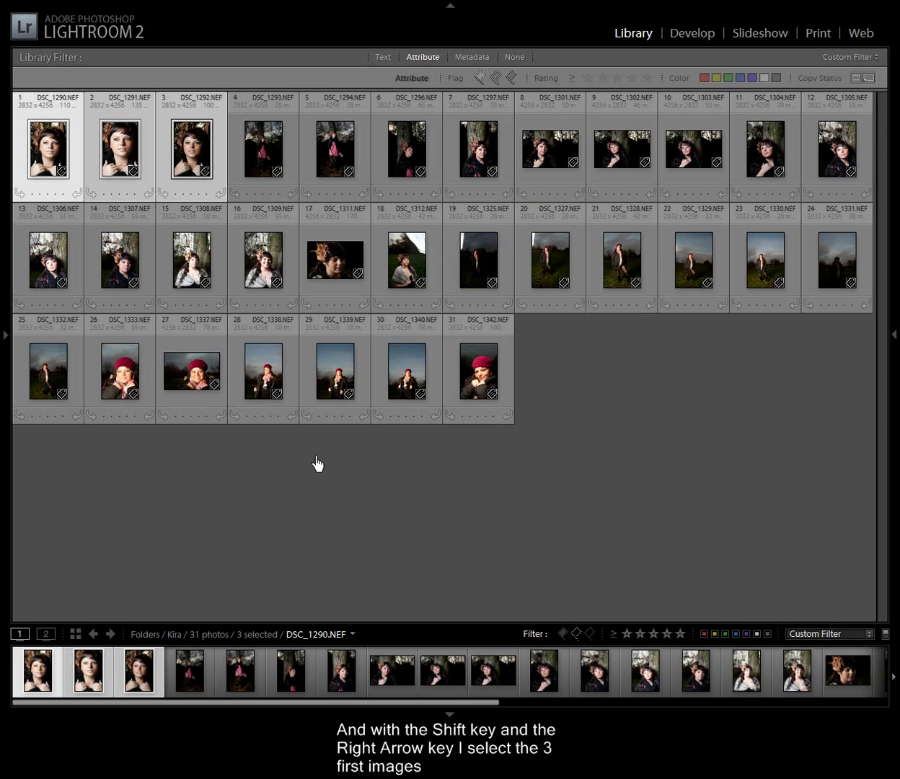
key(n)
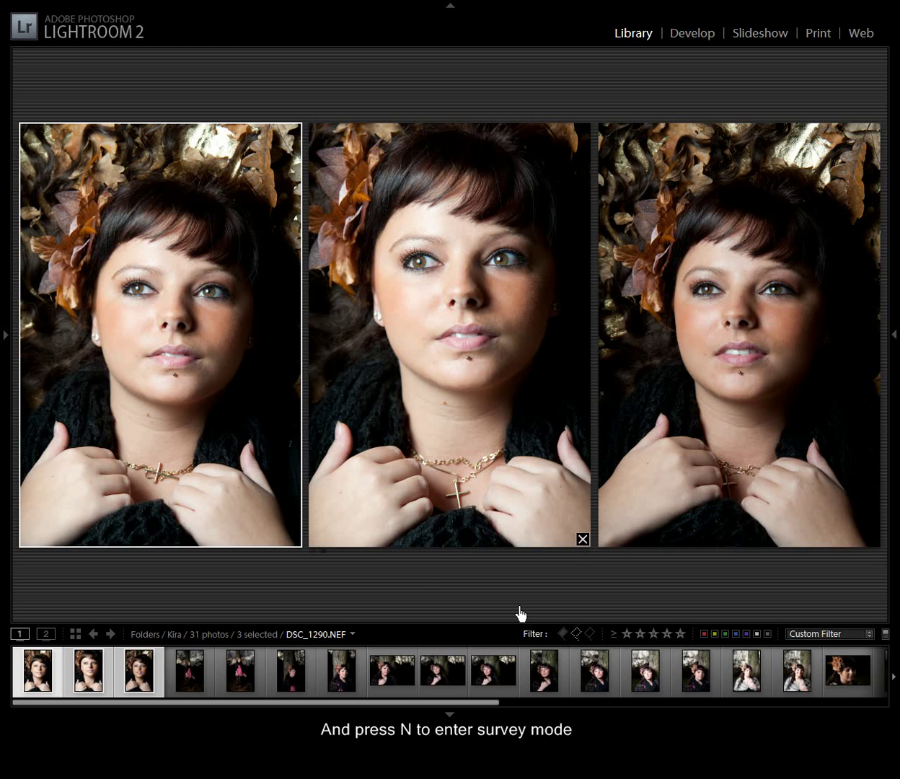
Filter the filmstrip to unflagged photos only and reject the first portrait
click(576, 633)
click(575, 633)
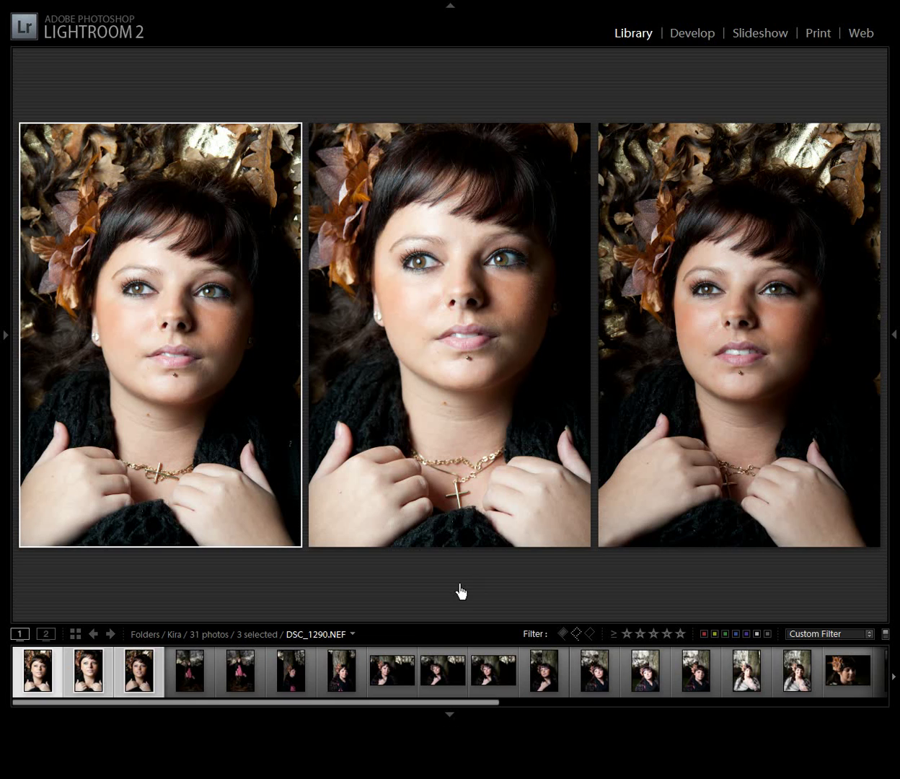
key(x)
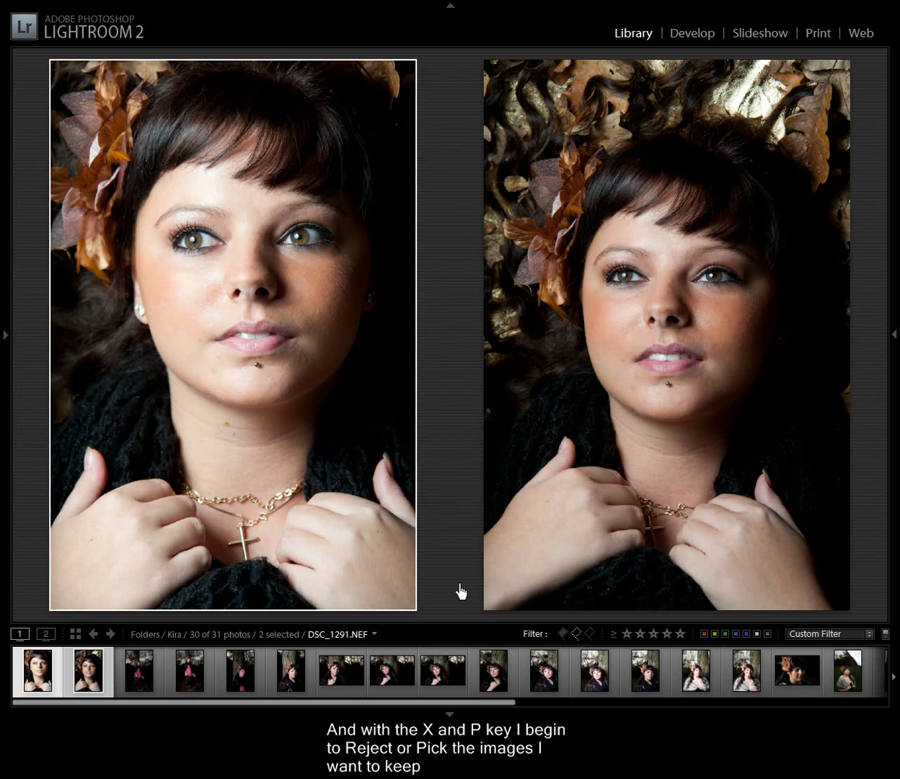
Pick DSC_1291 and reject DSC_1292 and DSC_1293
key(p)
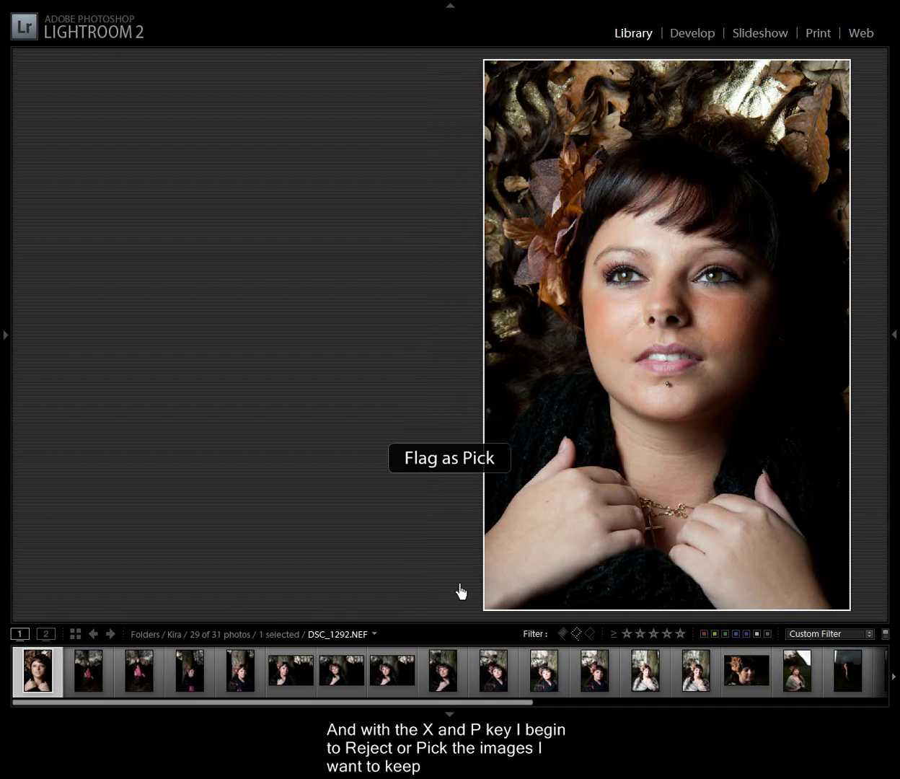
key(x)
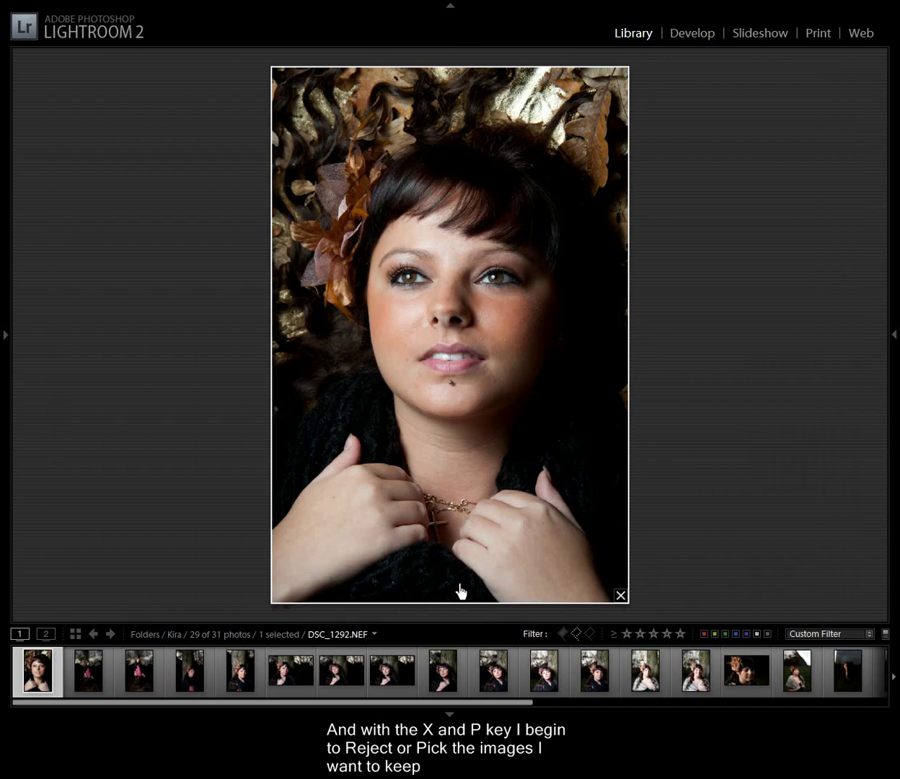
key(shift+Right)
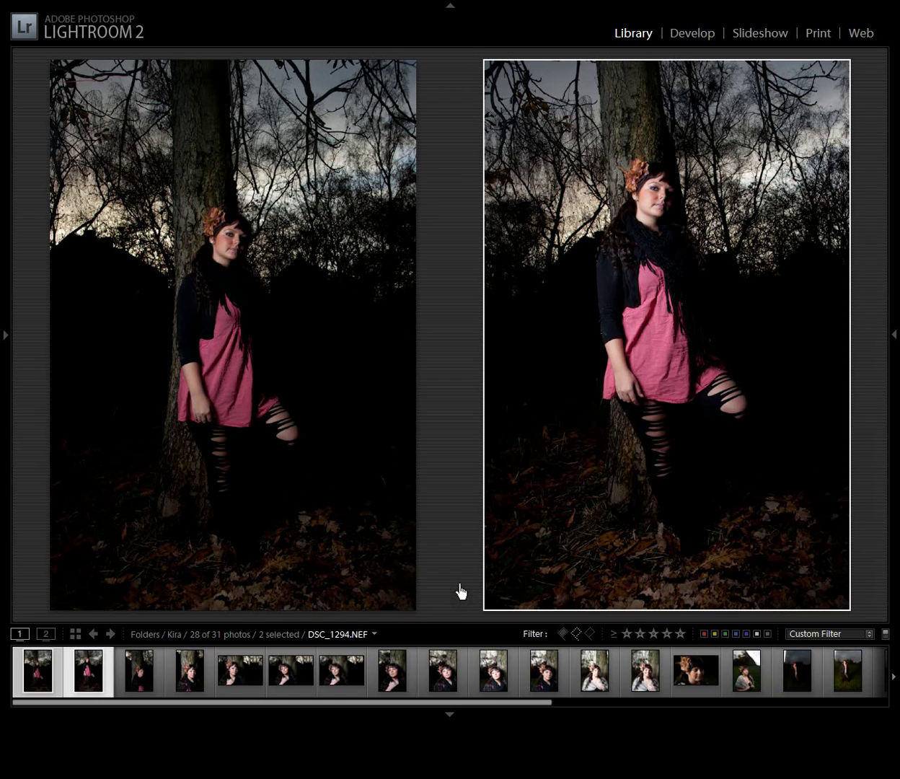
key(Left)
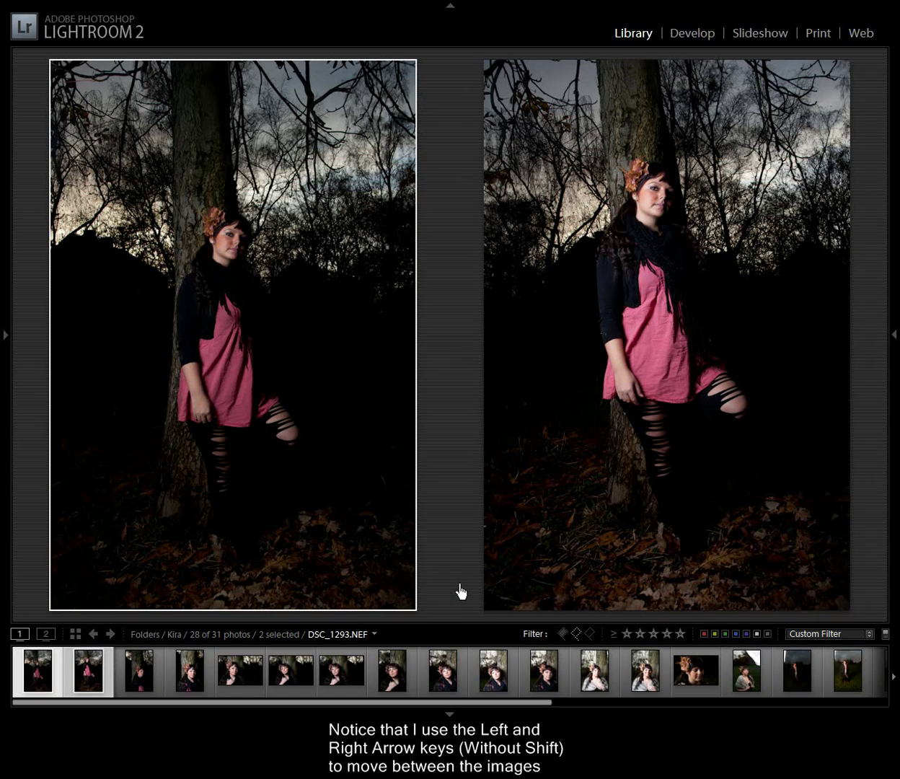
key(x)
Pick DSC_1294 and DSC_1297, and reject DSC_1296
key(Right)
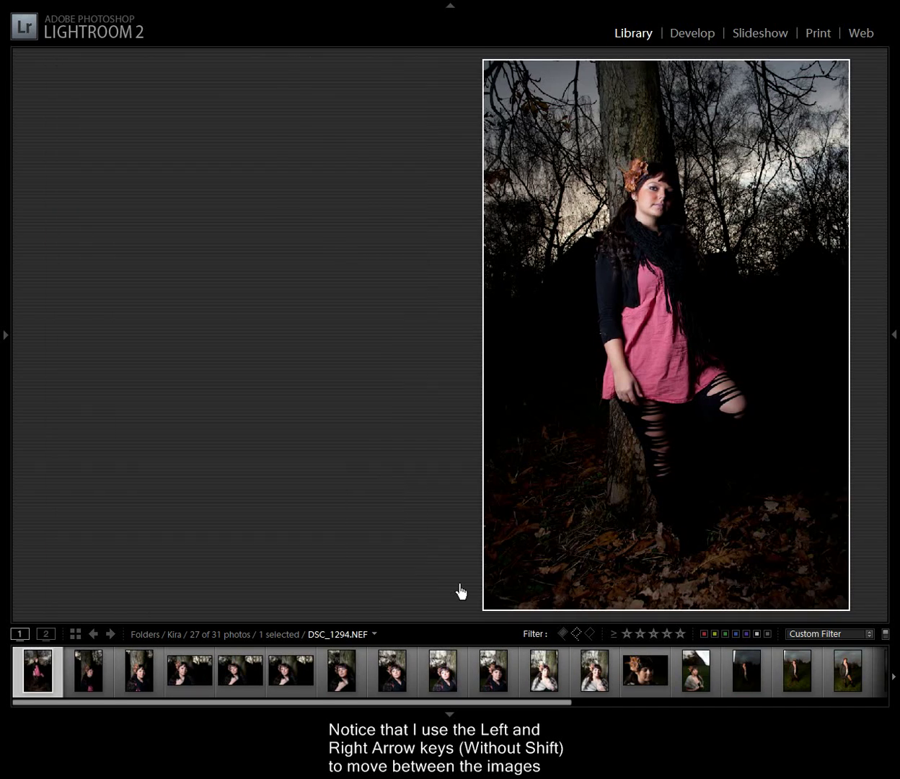
key(p)
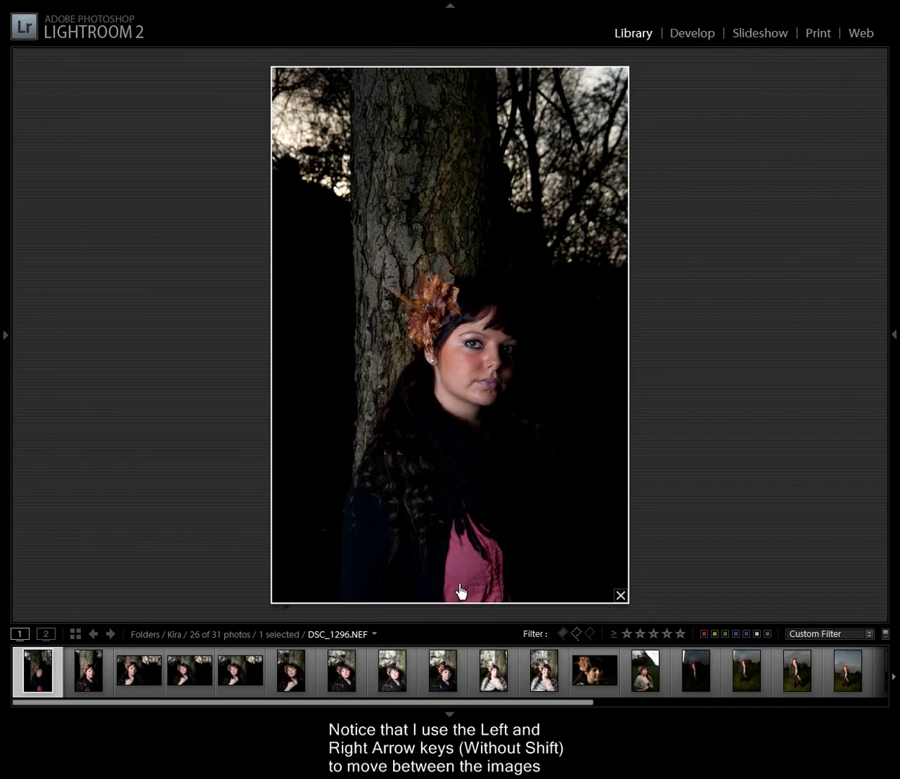
key(shift+Right)
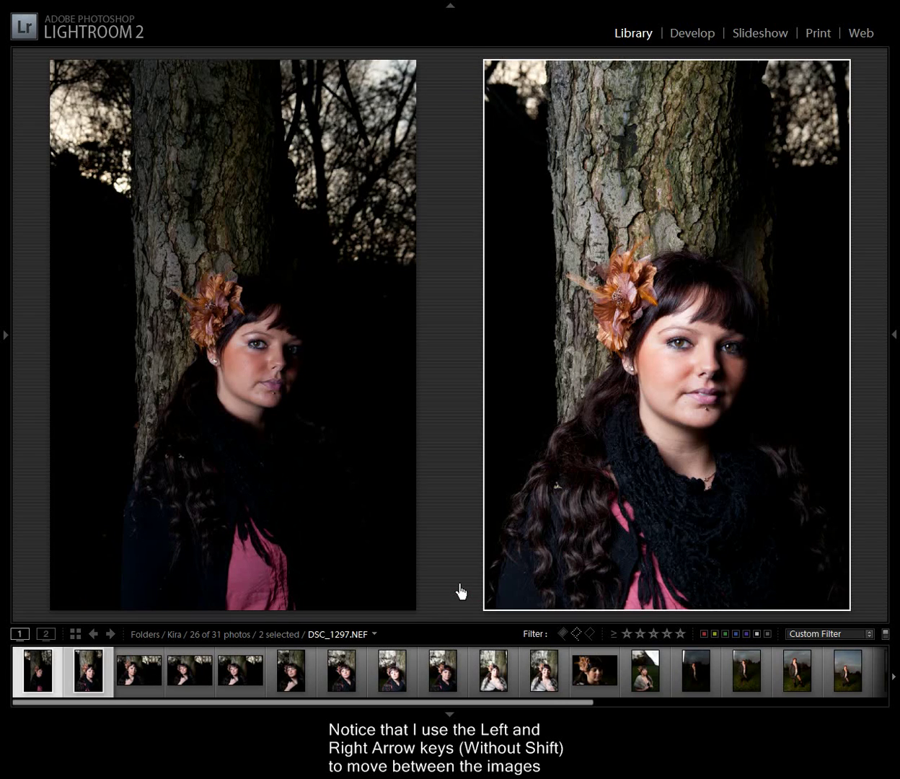
key(Left)
key(x)
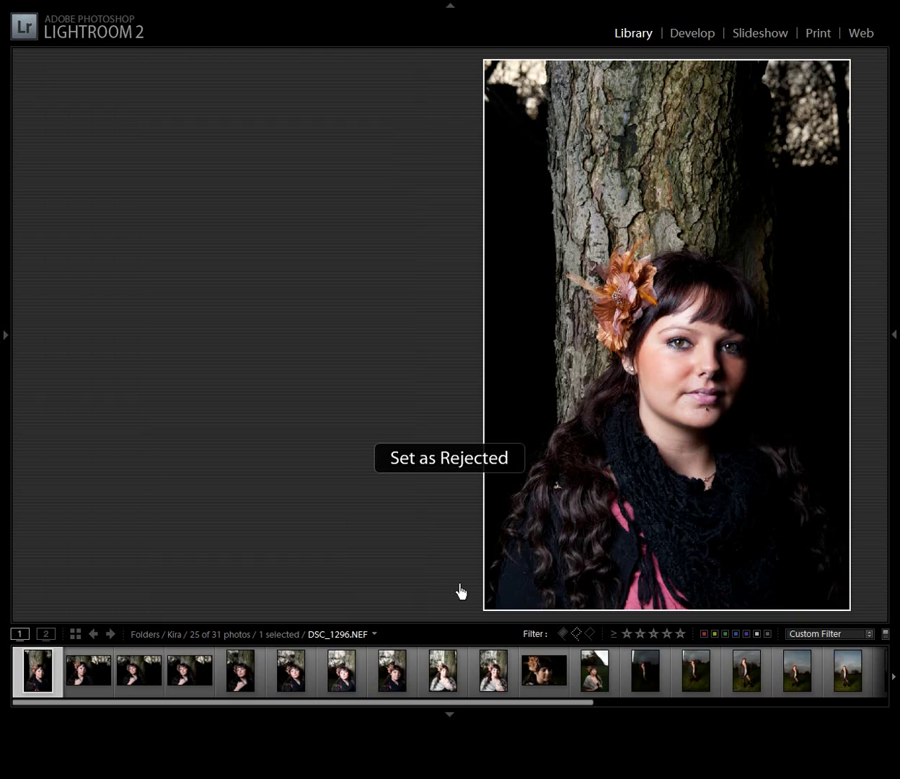
key(p)
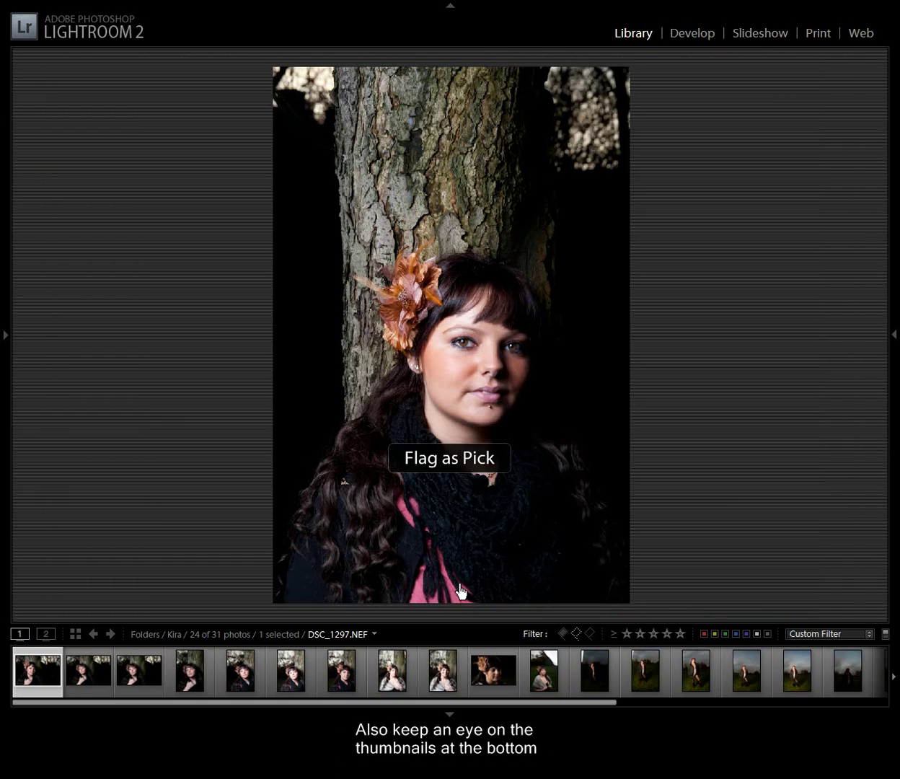
Reject the first tree-backdrop portrait, DSC_1302 and DSC_1304, and pick DSC_1303
key(shift+Right)
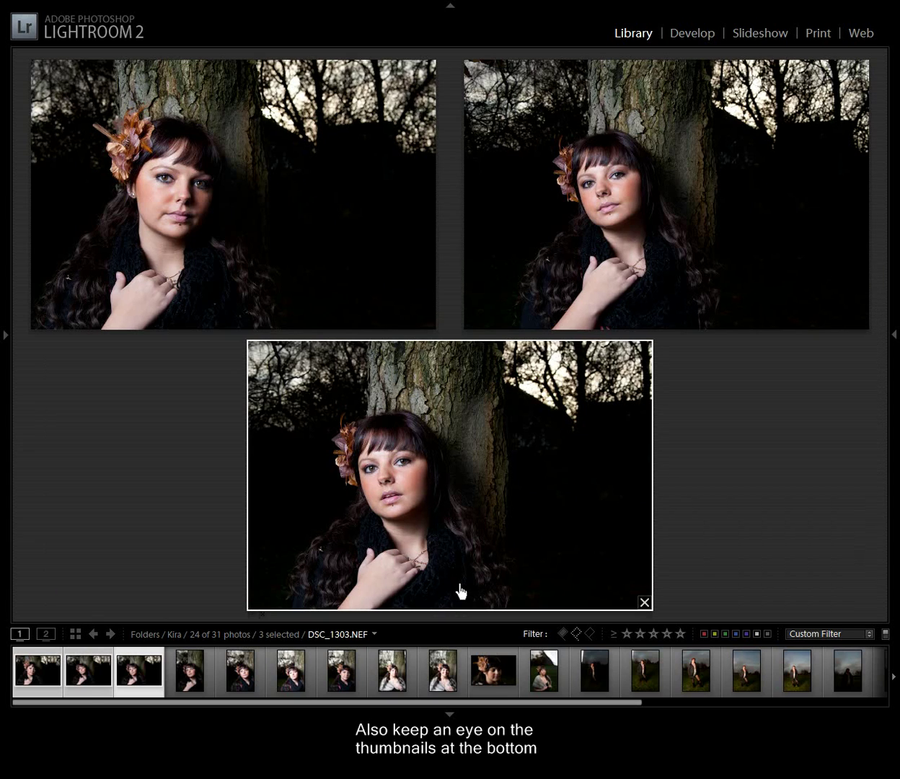
key(Right)
key(Left)
key(Right)
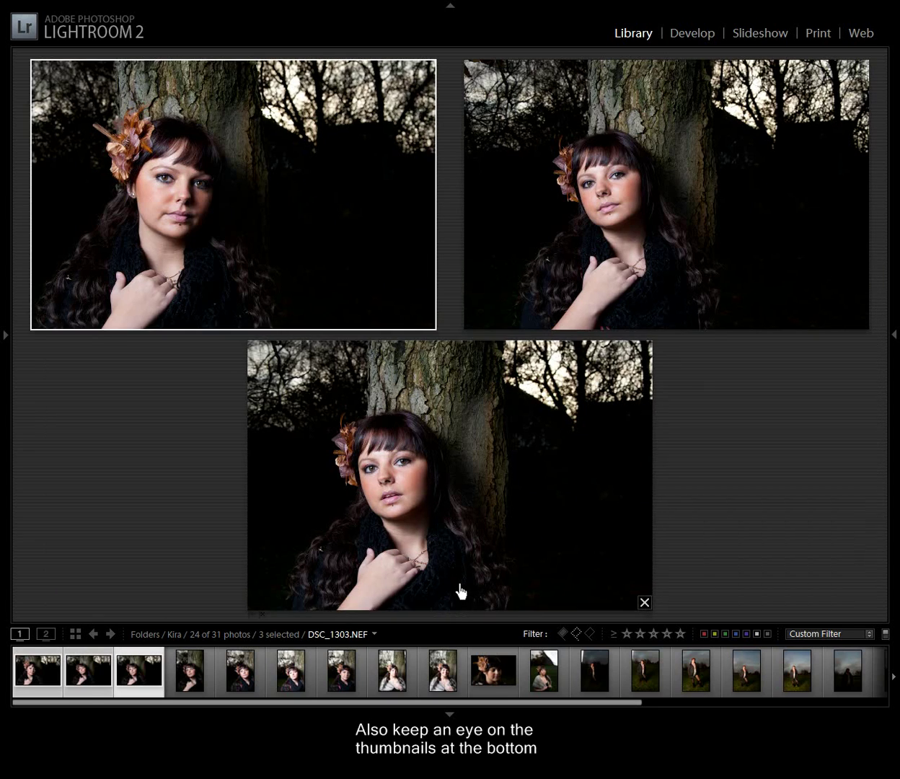
key(x)
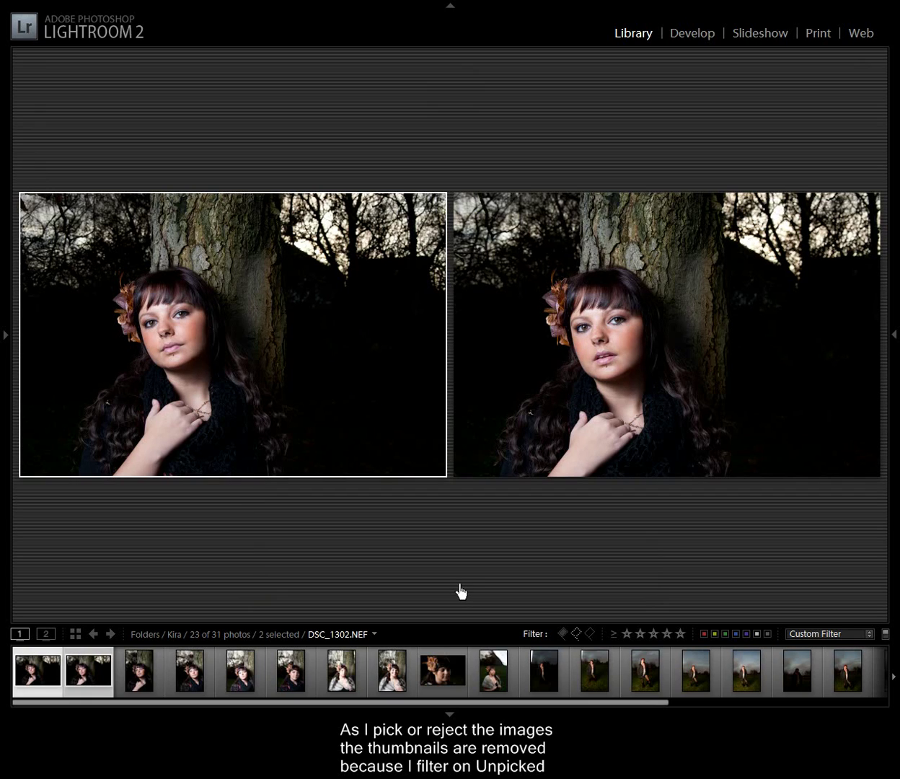
key(x)
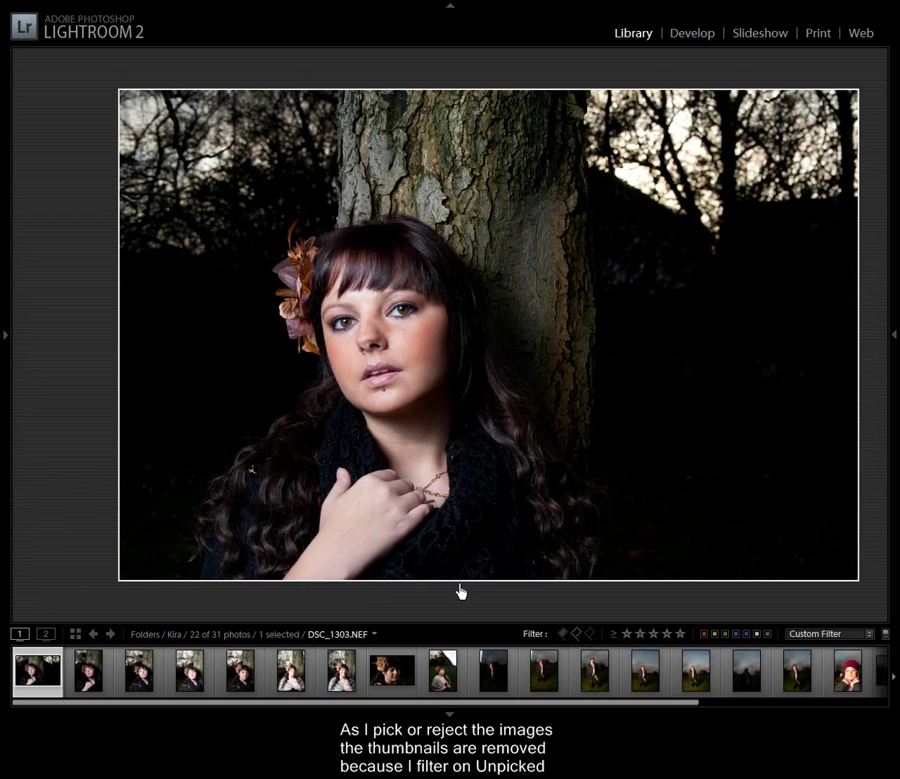
key(p)
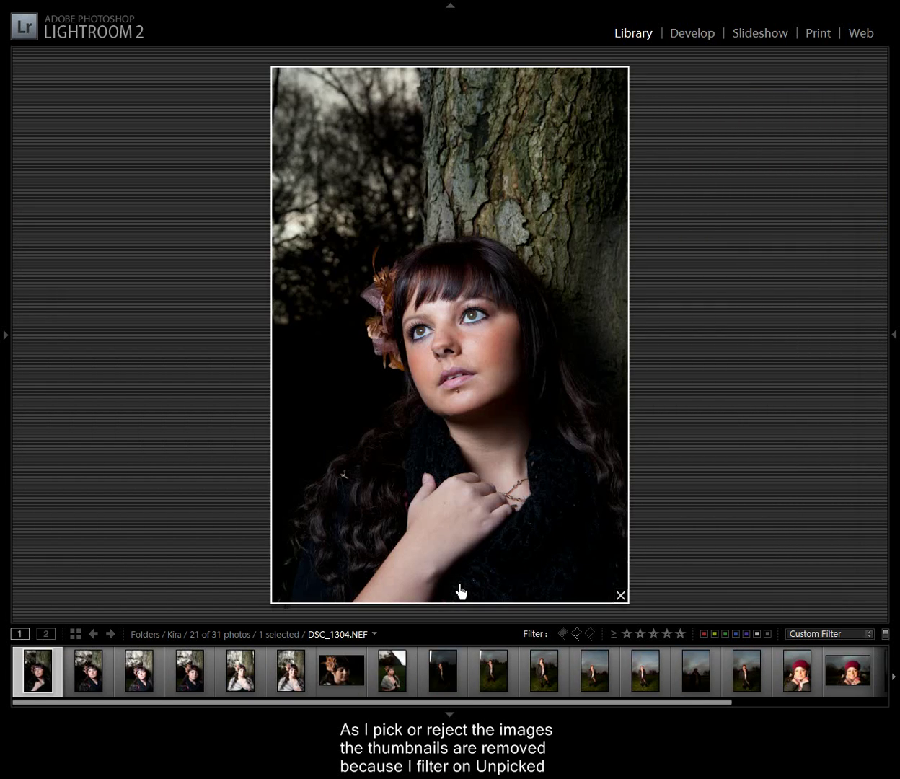
key(x)
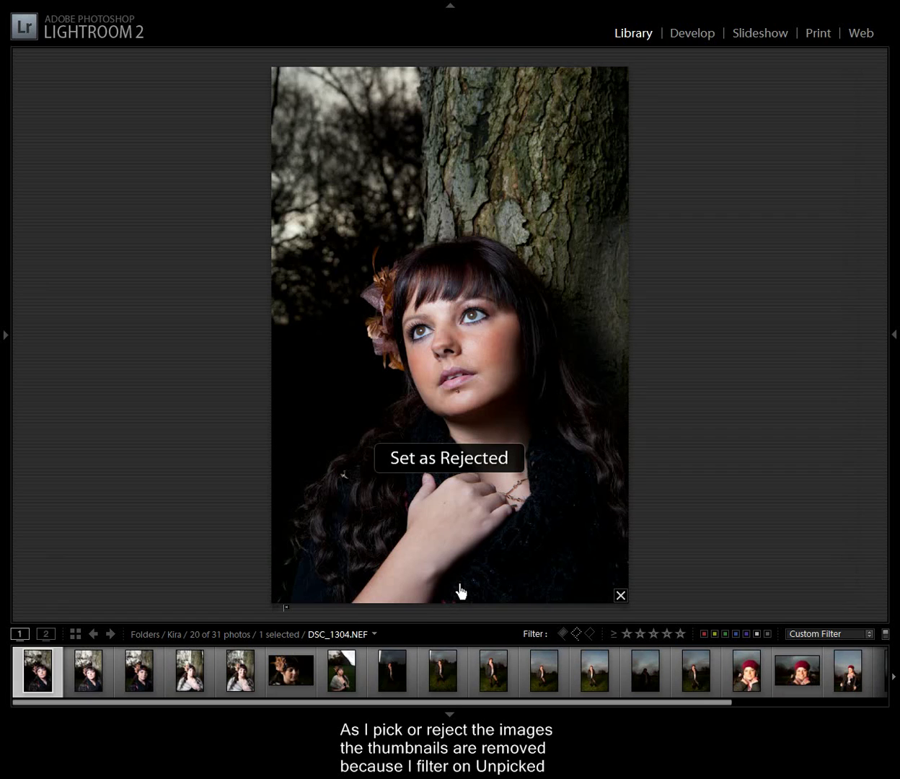
key(shift+Right)
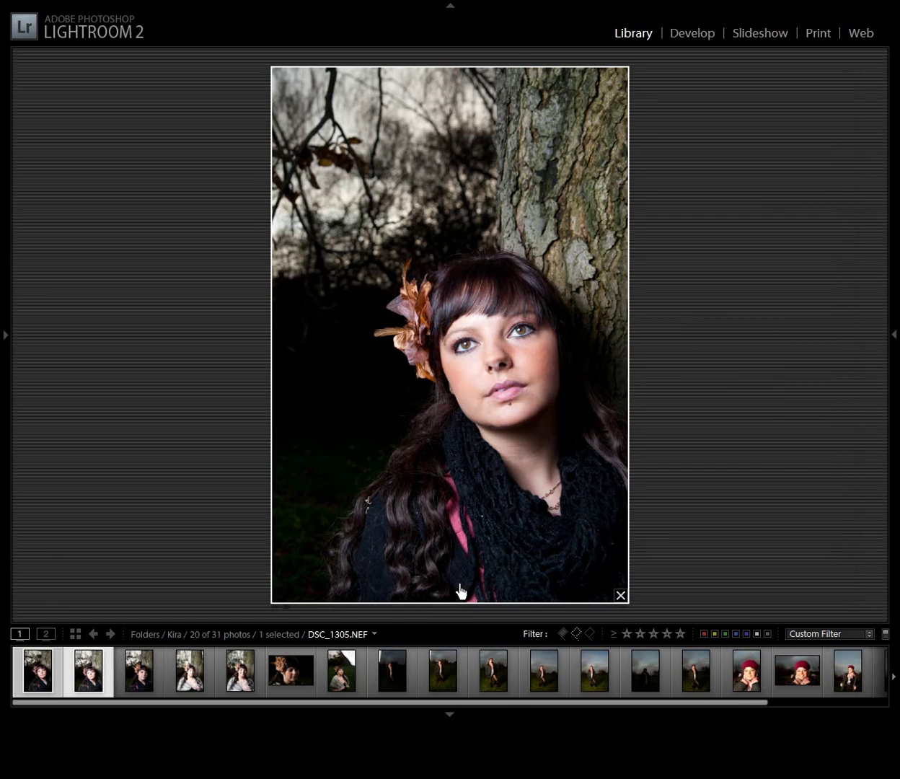
Reject DSC_1306 and pick DSC_1305 and DSC_1307
key(n)
key(shift+Right)
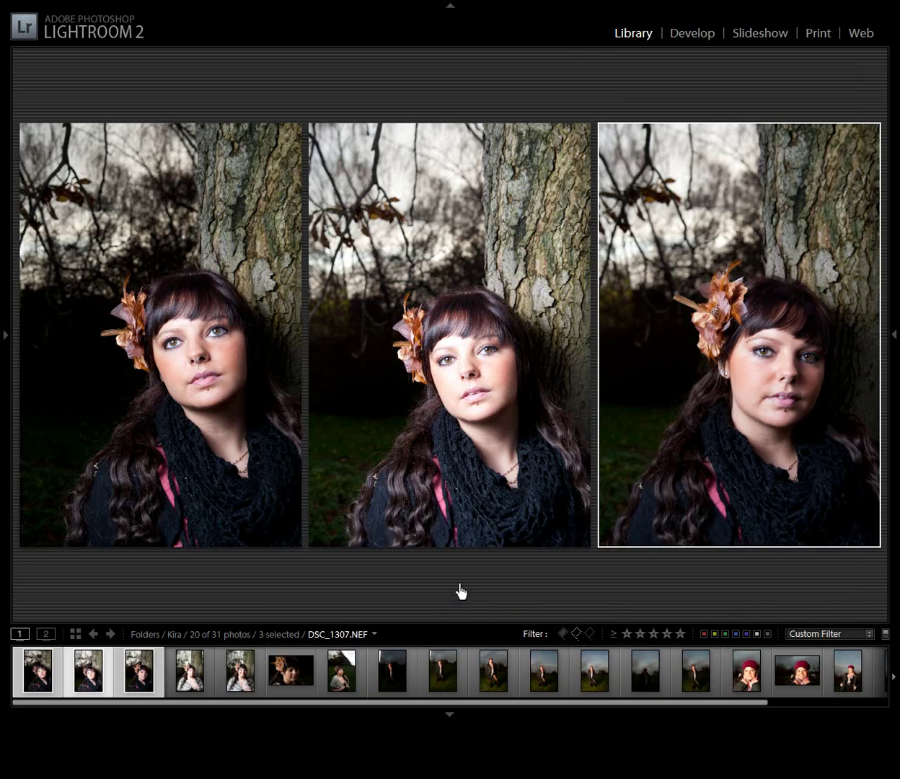
key(Left)
key(x)
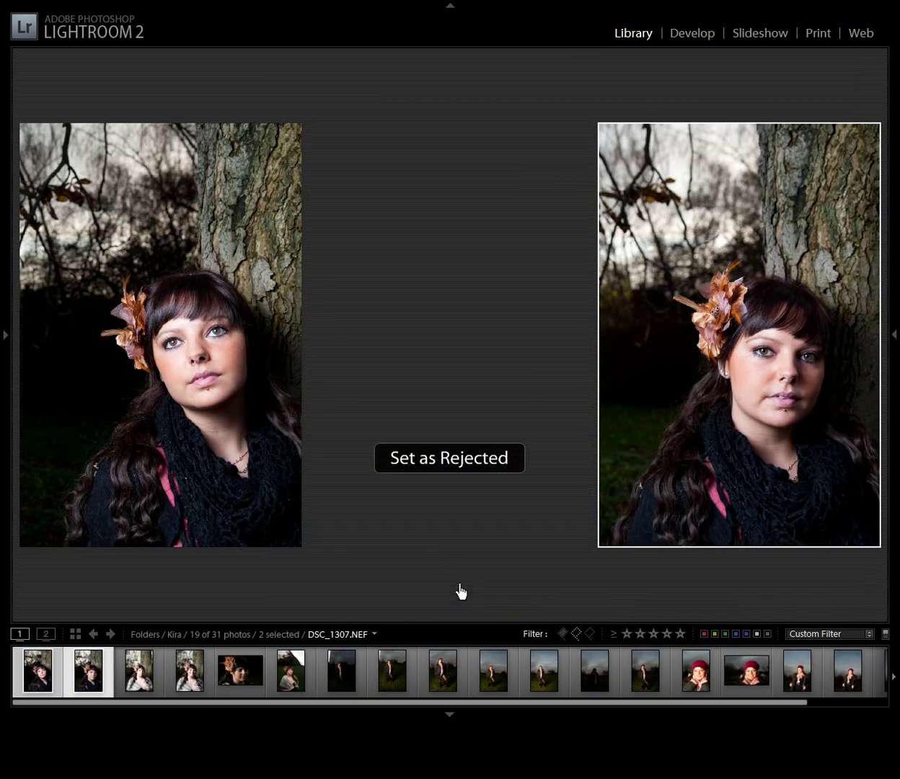
key(Left)
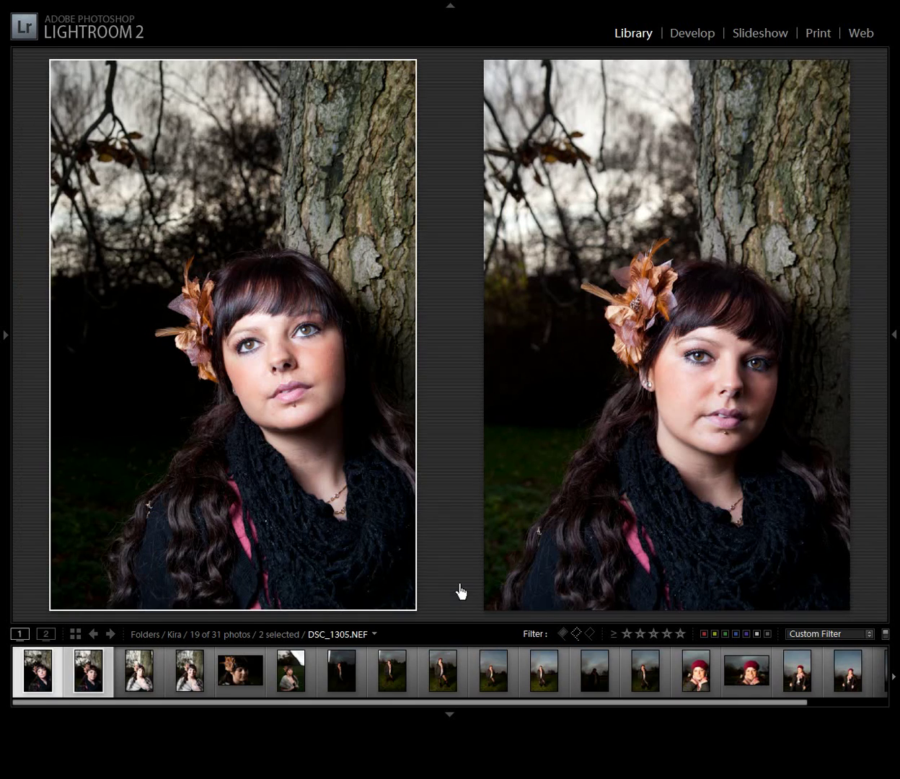
key(p)
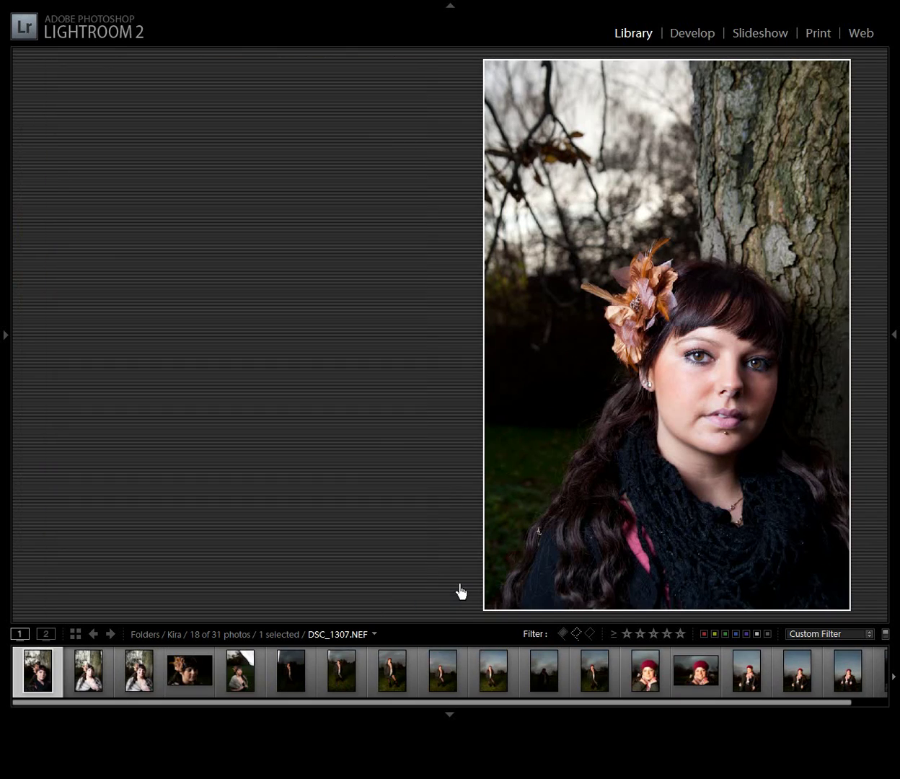
key(p)
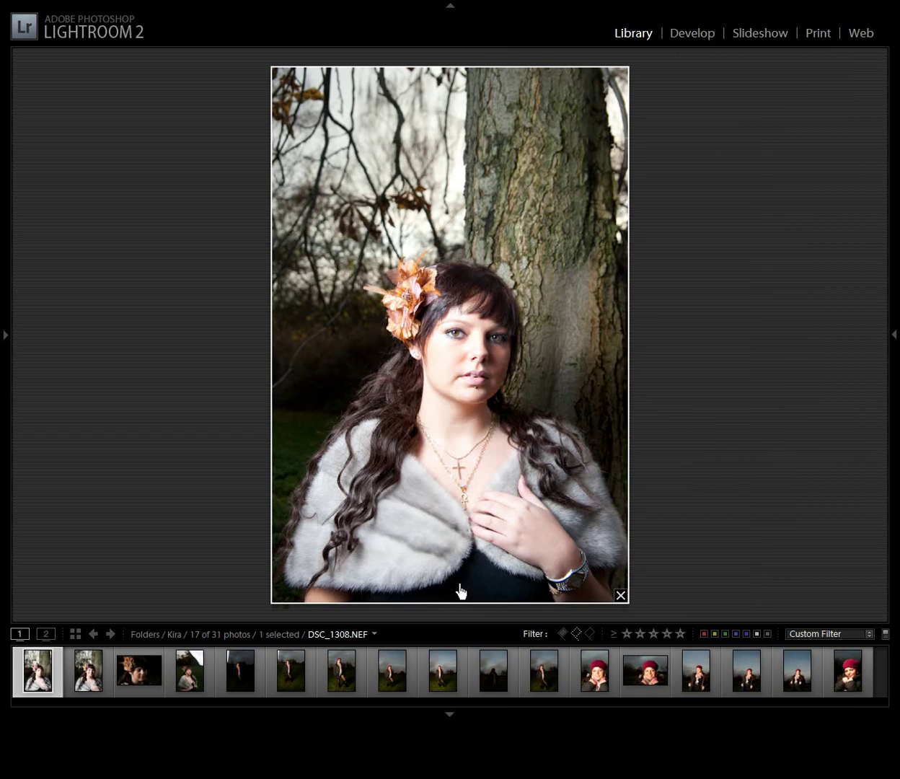
Reject DSC_1308 and DSC_1312, and pick DSC_1309 and DSC_1311
key(shift+Right)
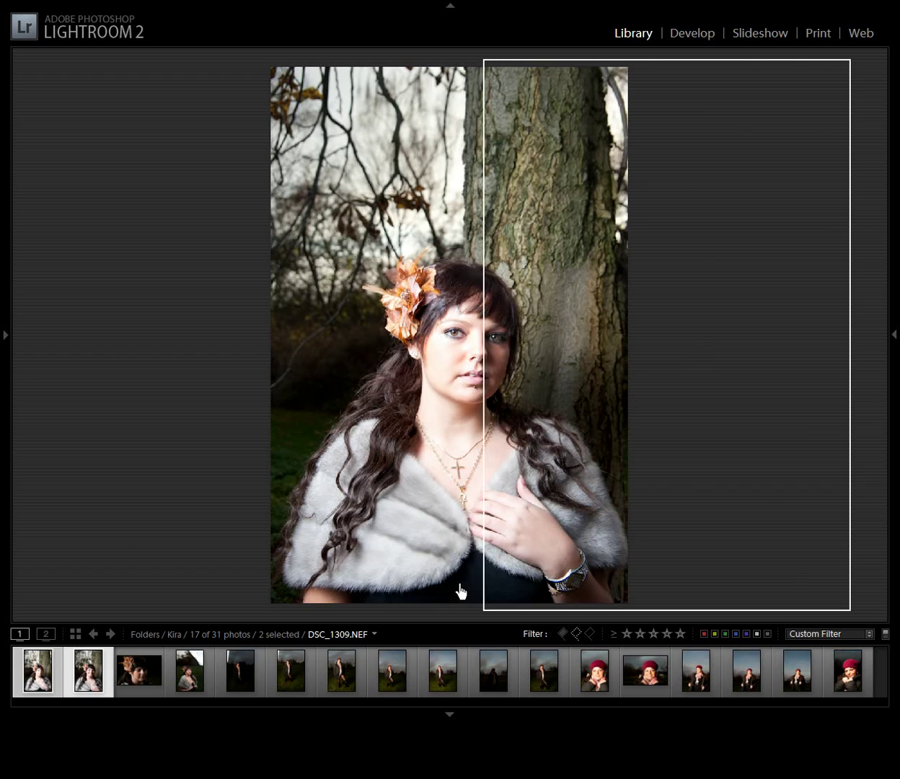
key(Left)
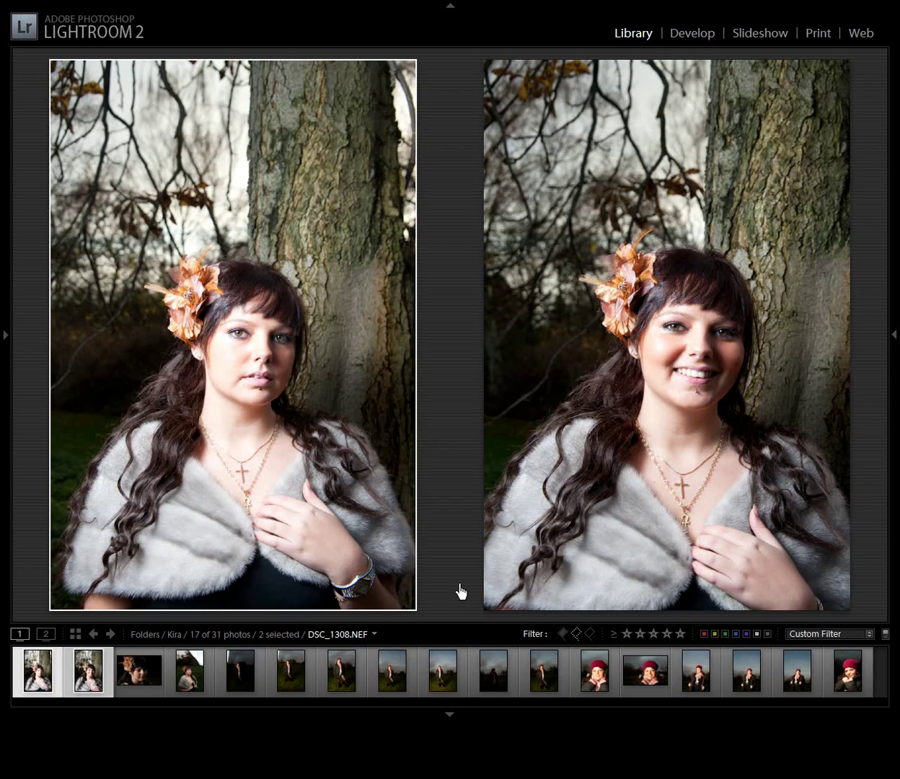
key(x)
key(p)
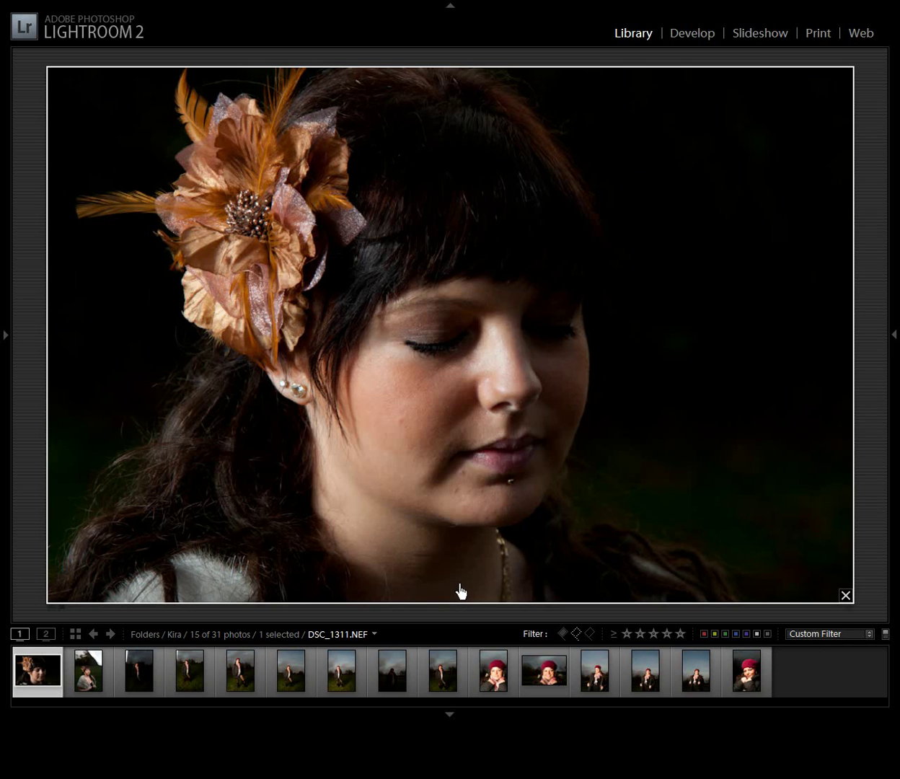
key(p)
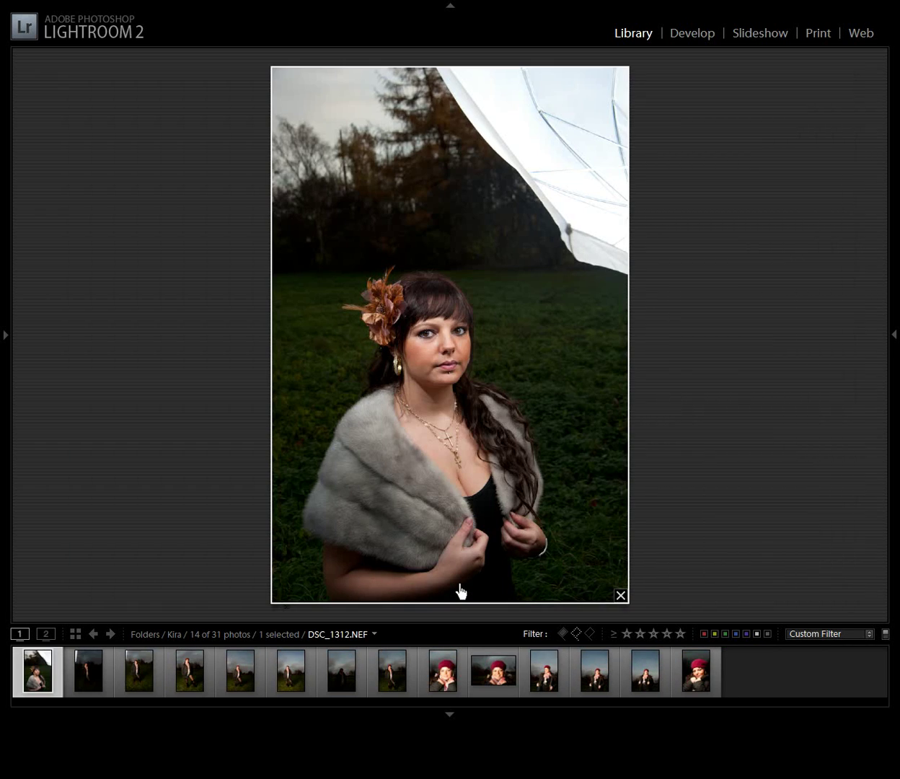
key(x)
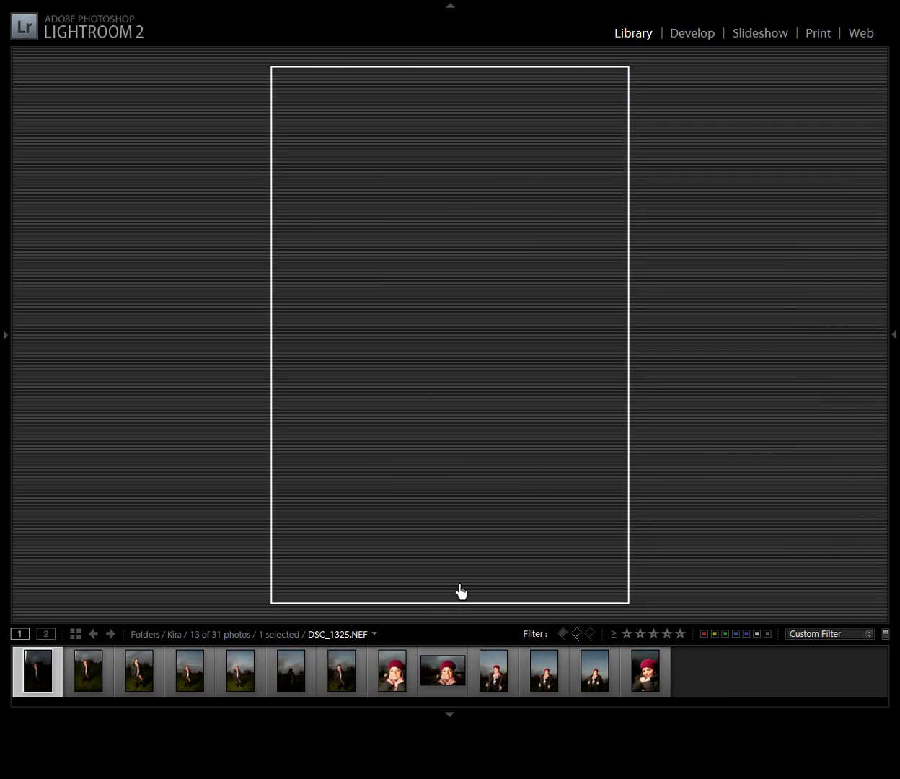
Compare the next red-beret park shots and reject DSC_1325 and DSC_1327
key(shift+Right)
key(shift+Right)
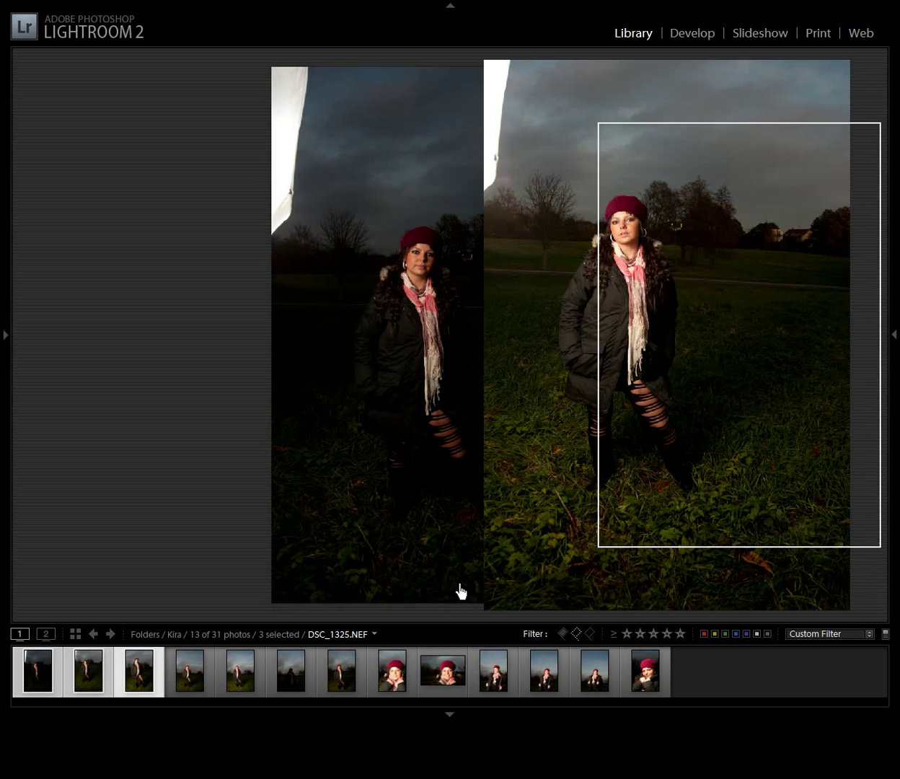
key(shift+Right)
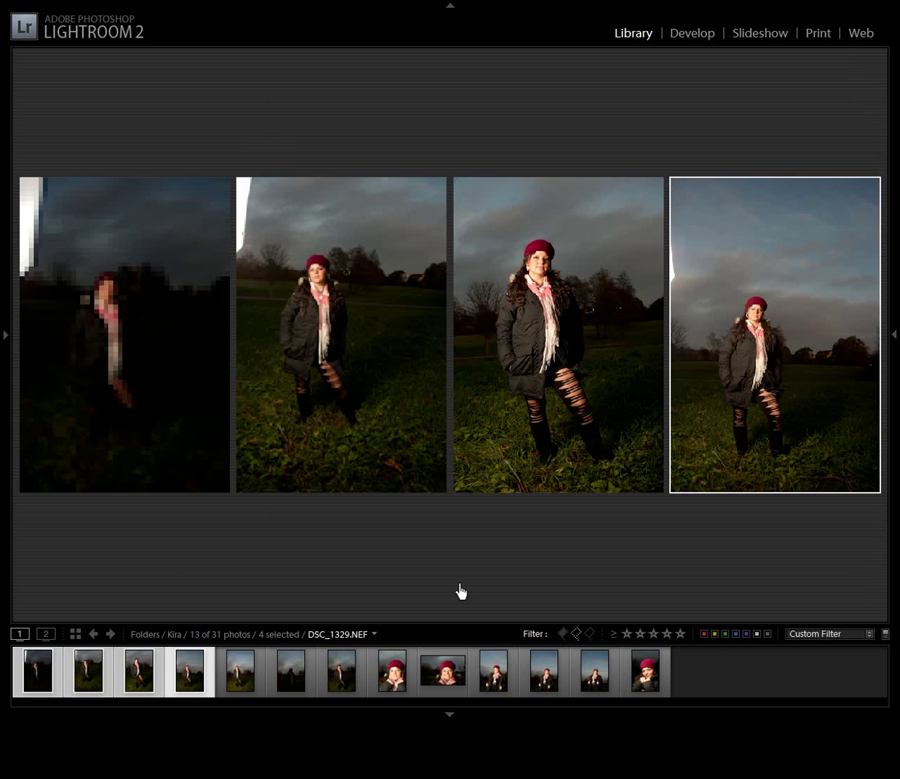
key(Left)
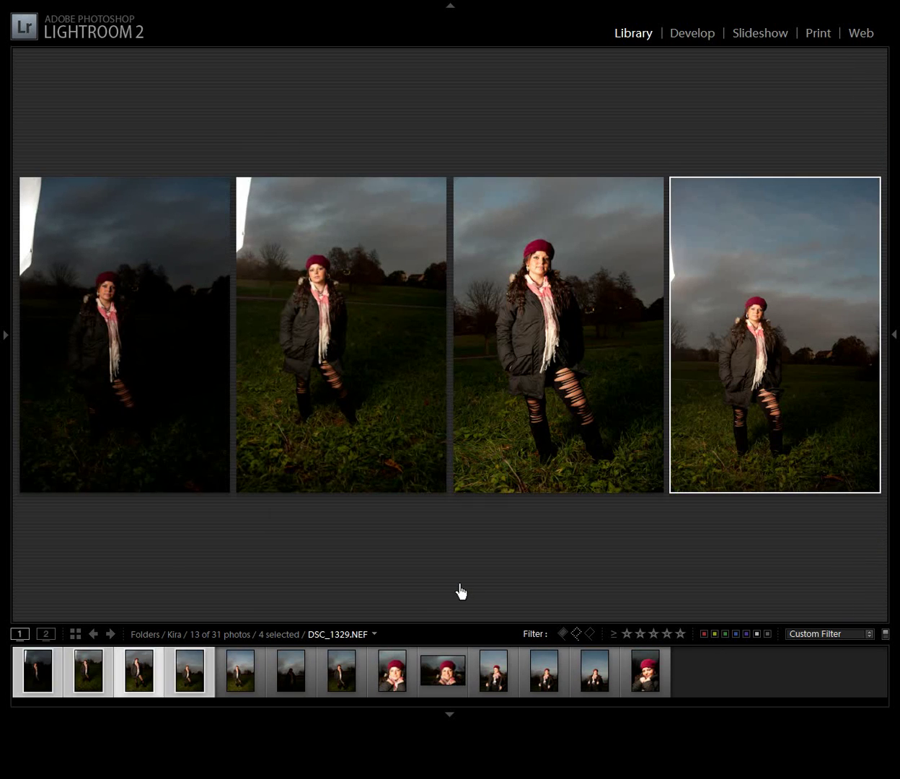
key(Left)
key(Left)
key(x)
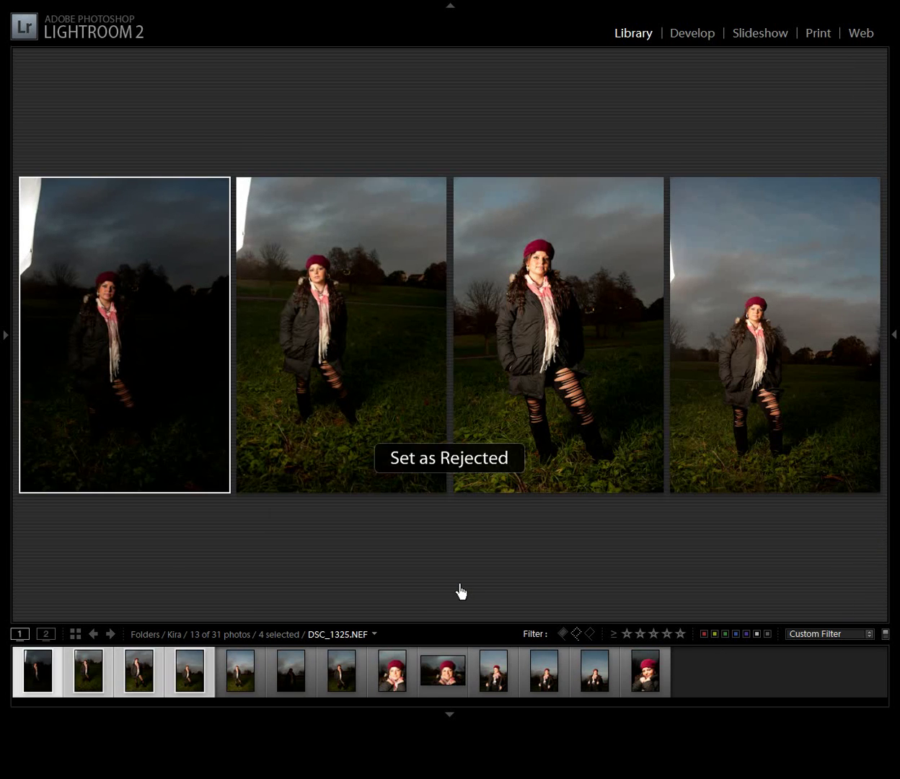
key(x)
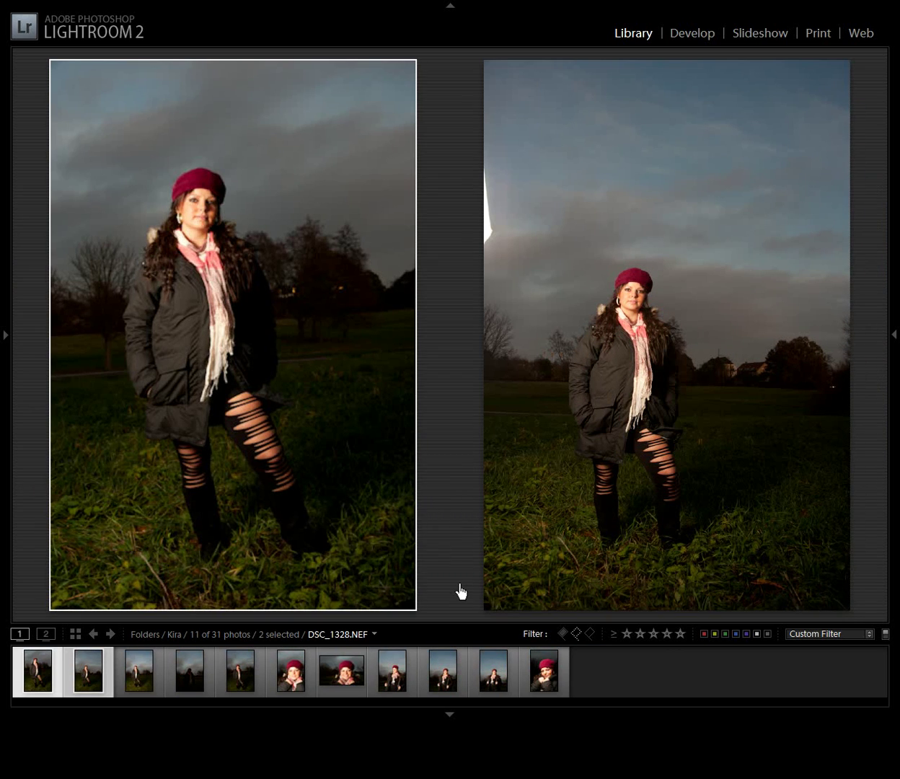
Pick DSC_1328 and DSC_1332, and reject DSC_1329, DSC_1330 and DSC_1331
key(p)
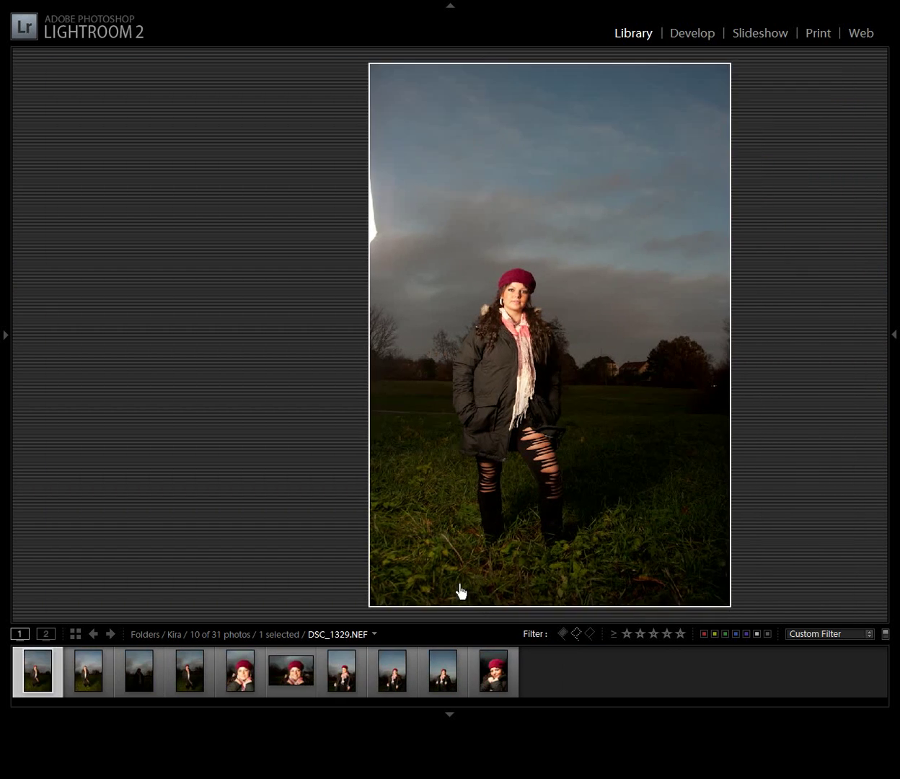
key(x)
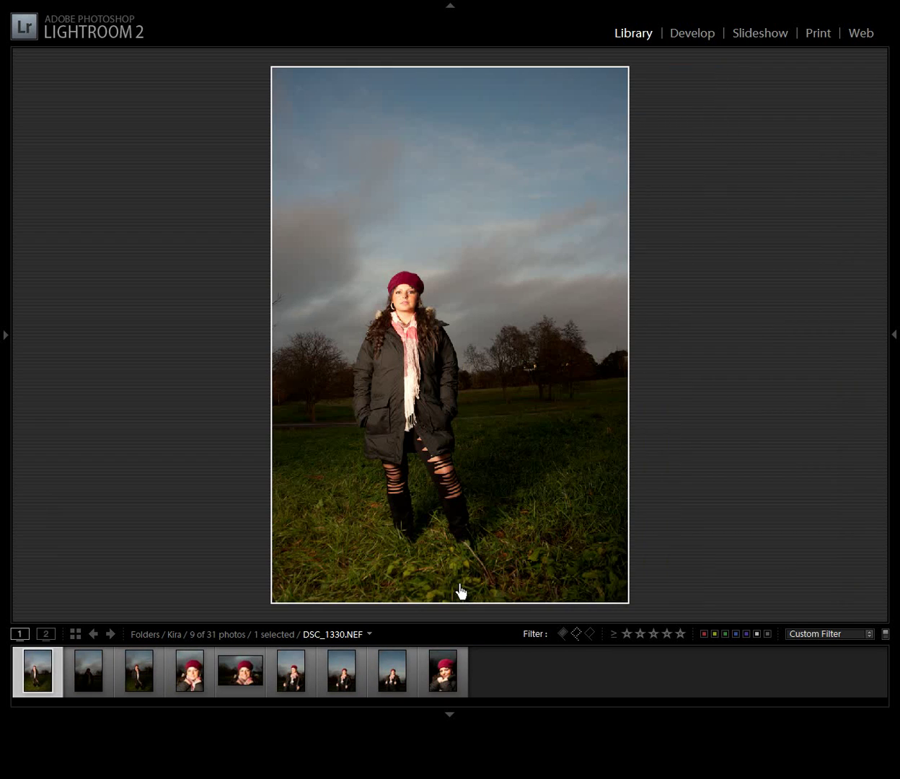
mouse_move(461, 591)
key(x)
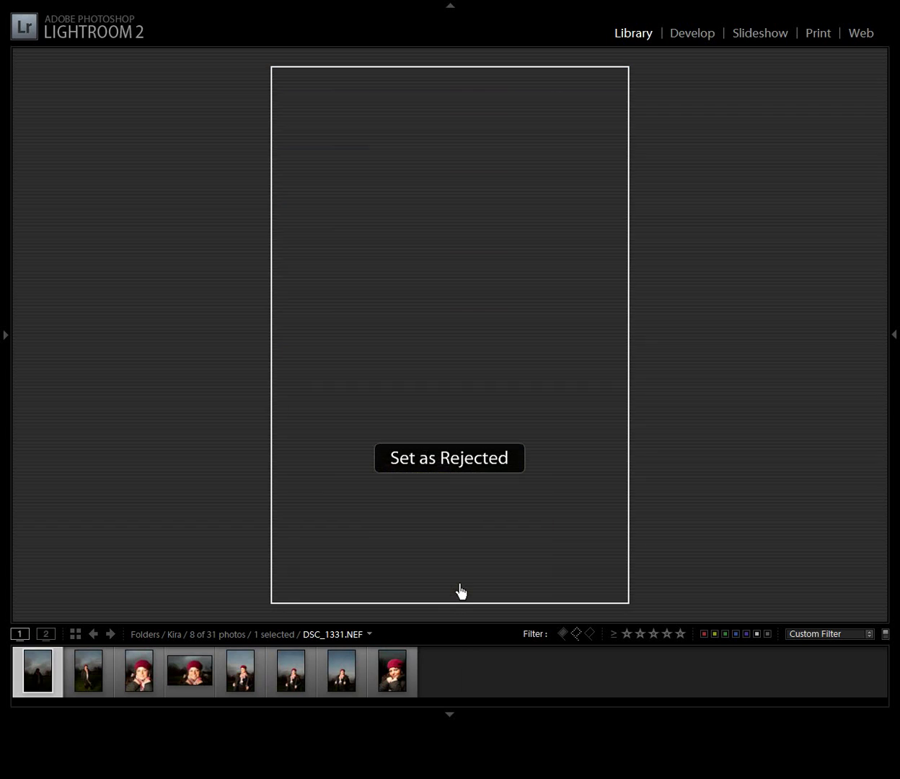
key(x)
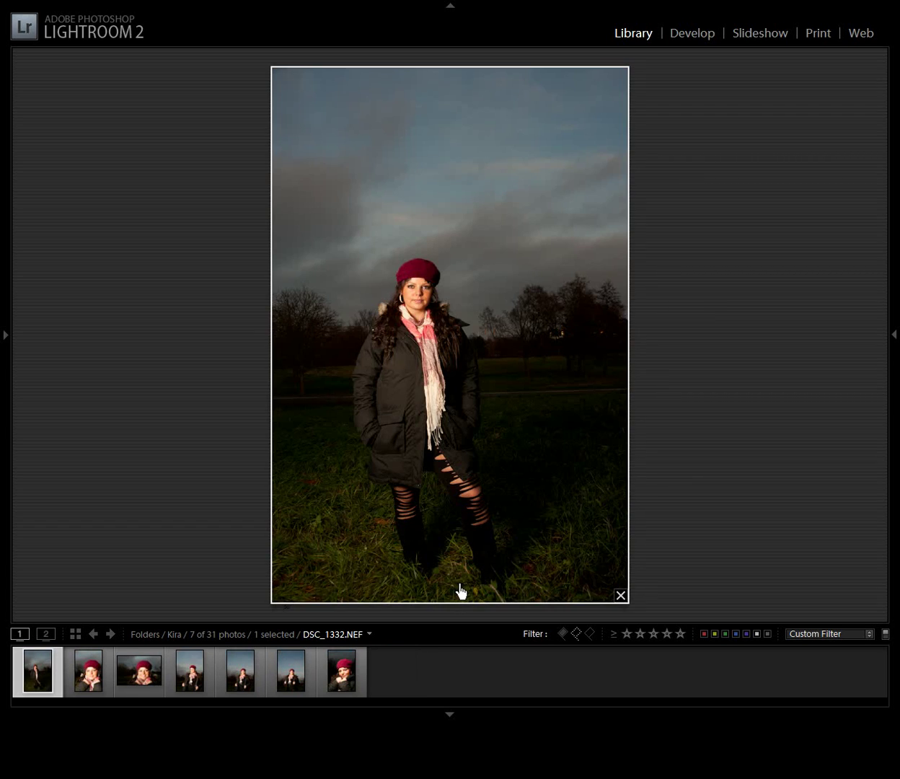
key(p)
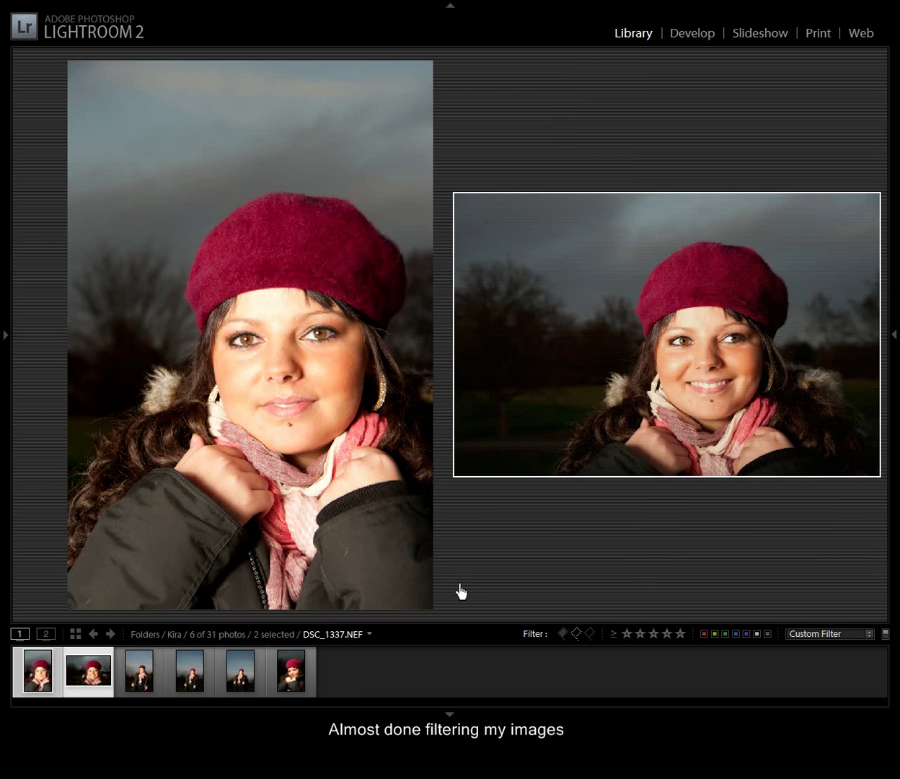
Pick DSC_1333, DSC_1337, DSC_1340 and DSC_1342, and reject DSC_1338 and DSC_1339
key(Left)
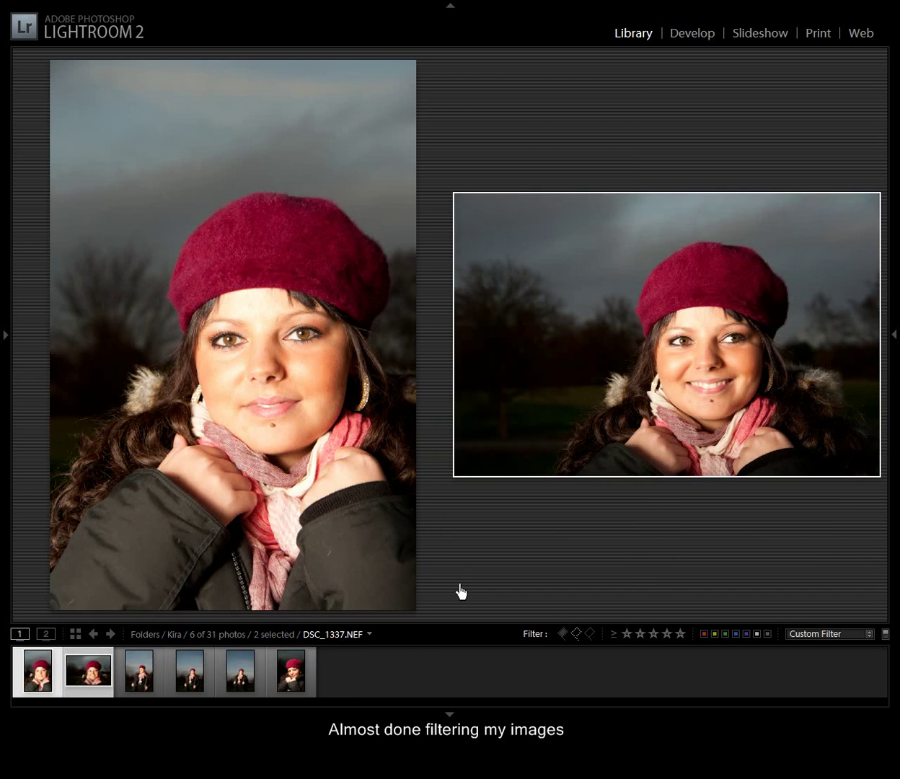
key(p)
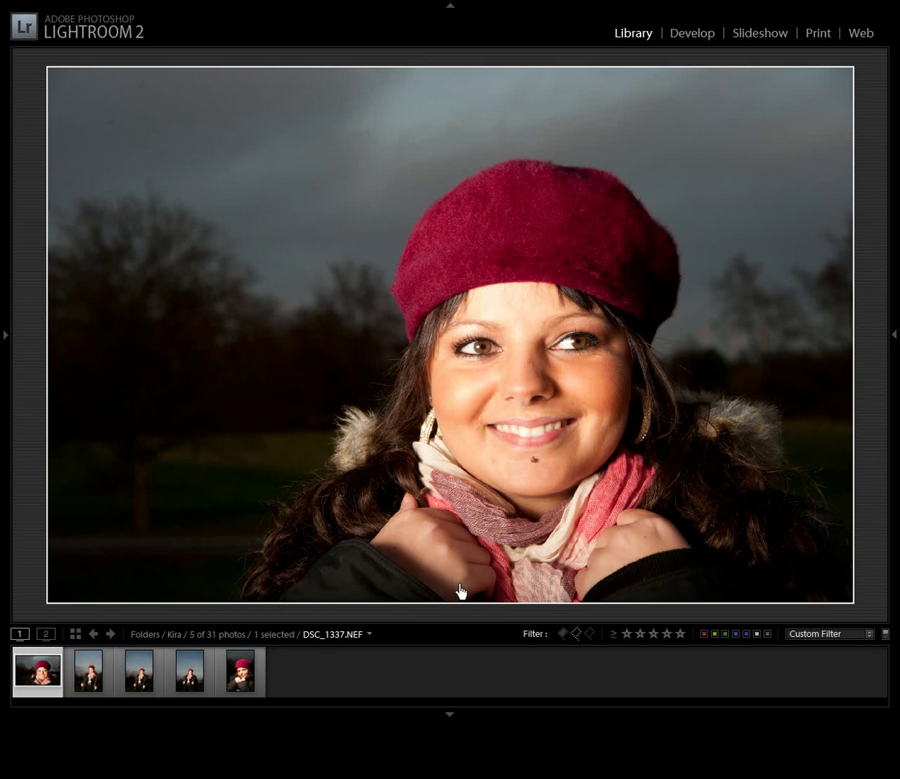
key(p)
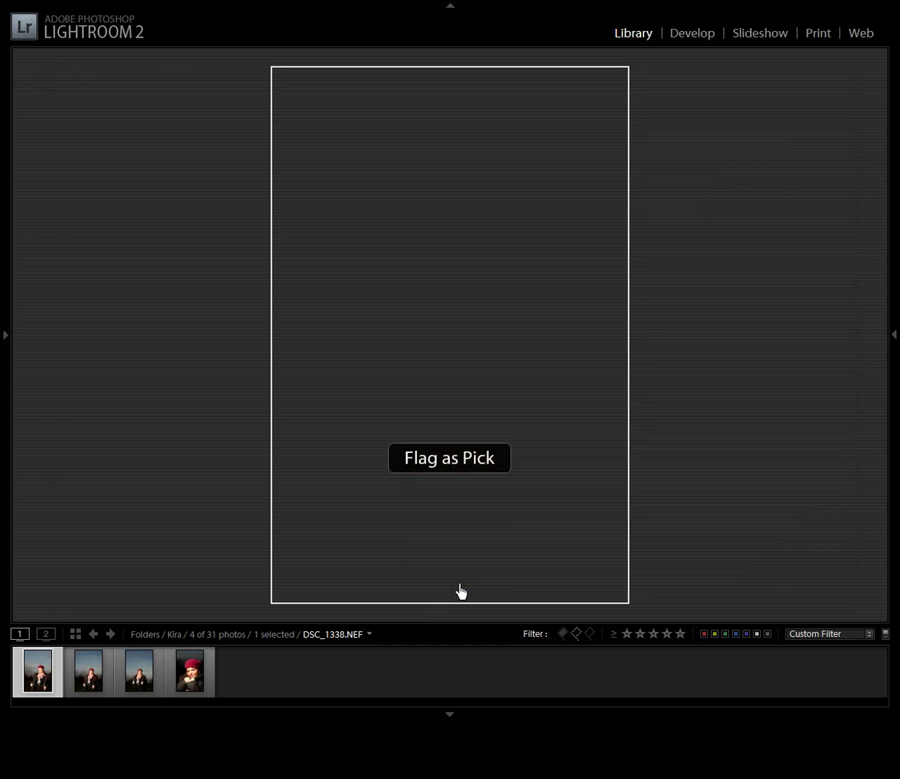
key(shift+Right)
key(shift+Right)
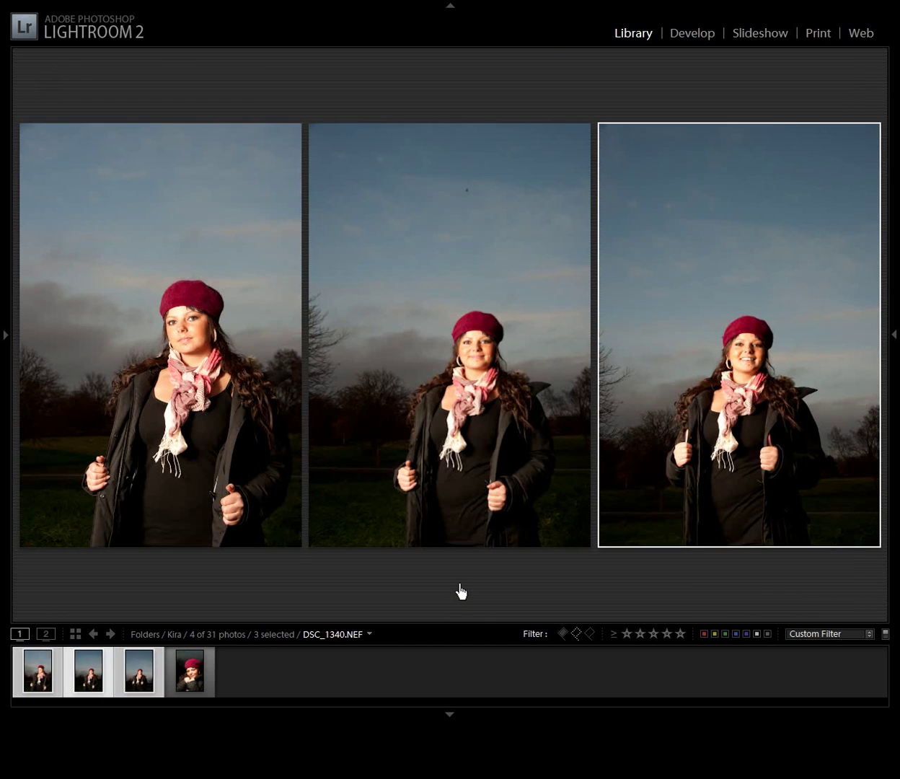
key(Left)
key(Left)
key(x)
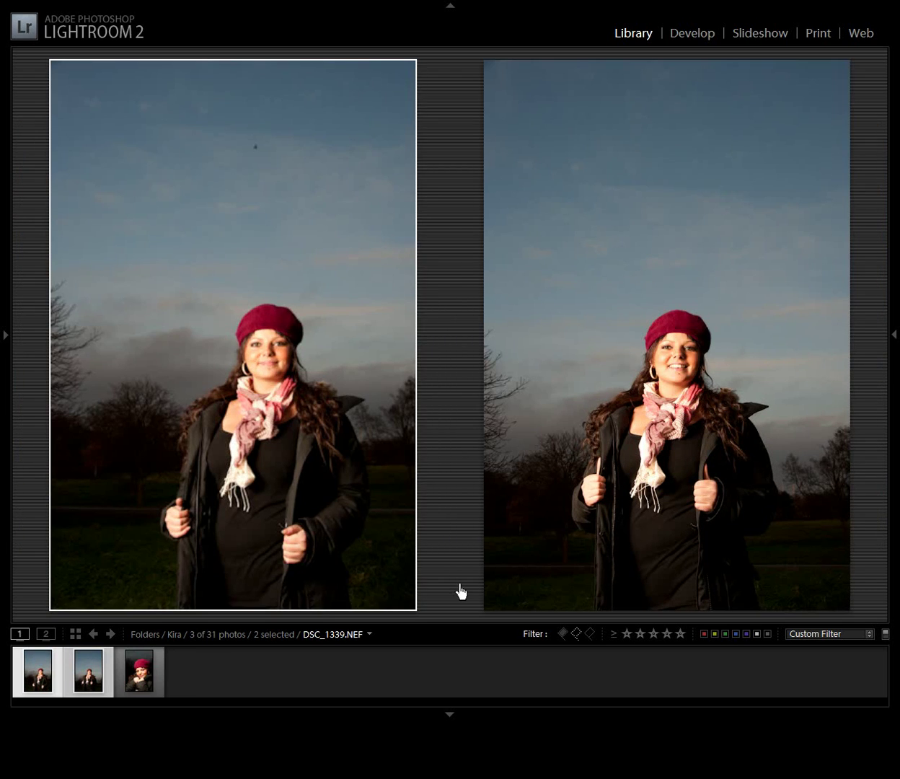
key(x)
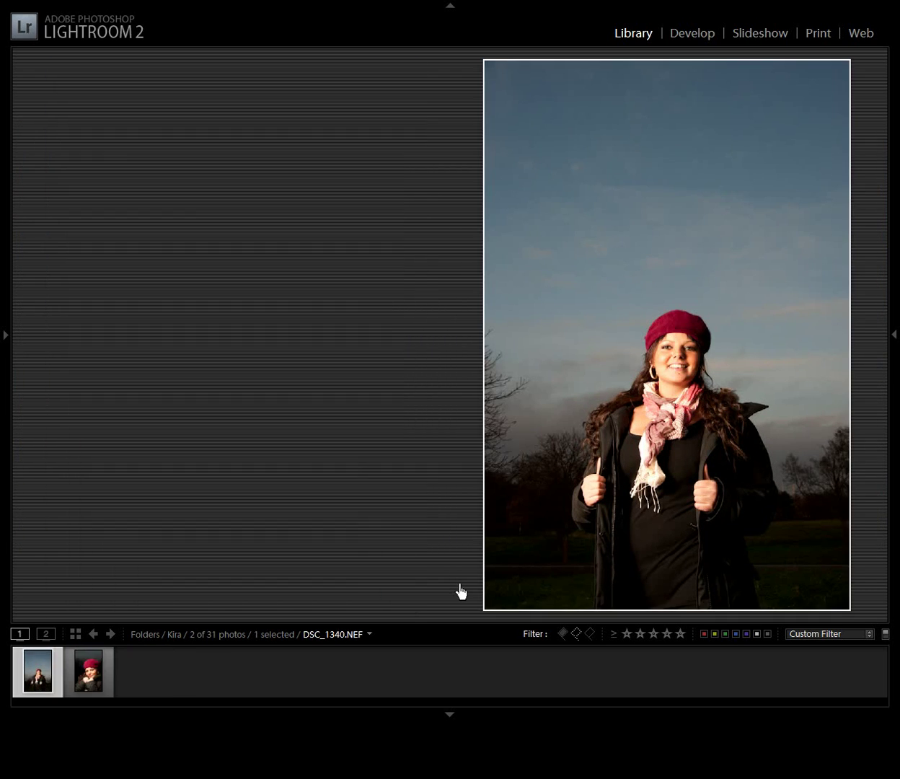
key(p)
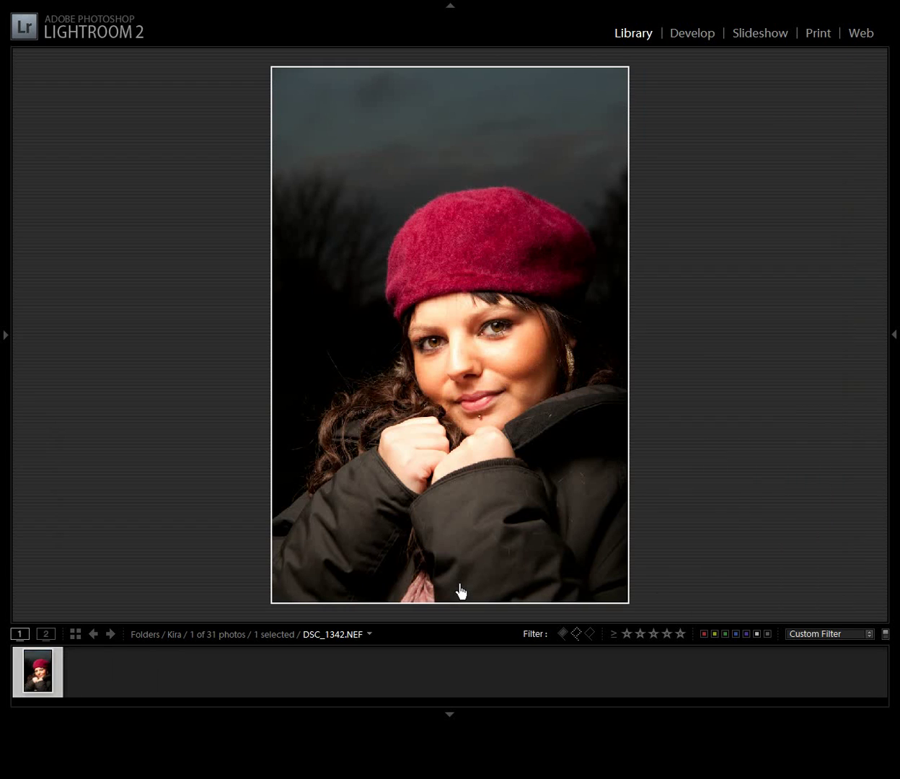
key(p)
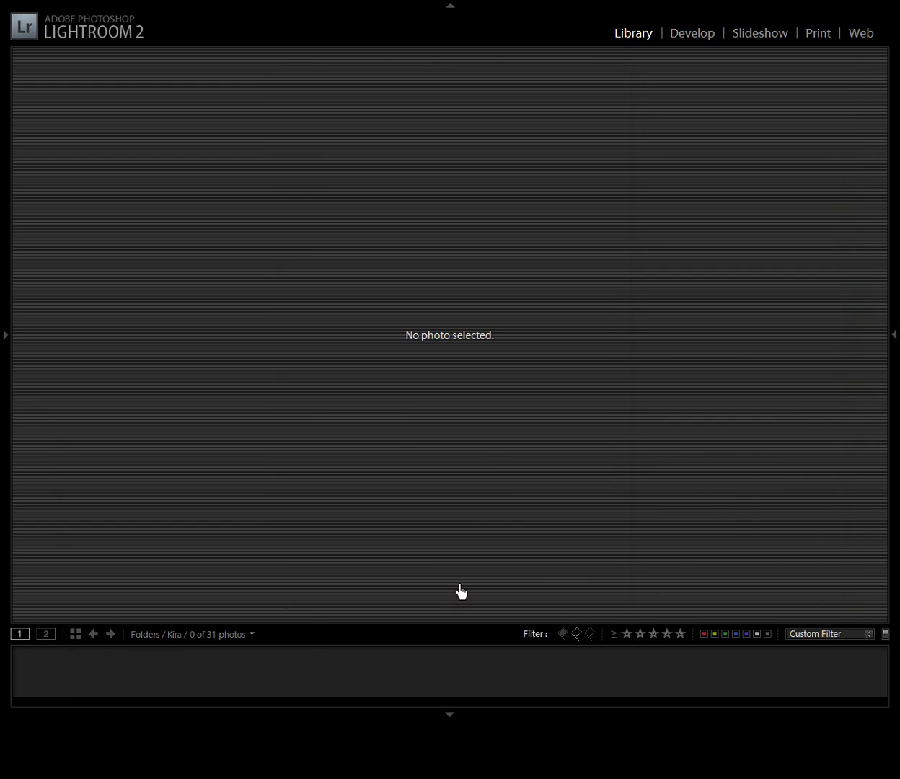
Return to Grid view and filter it to show only the 14 picked photos
key(g)
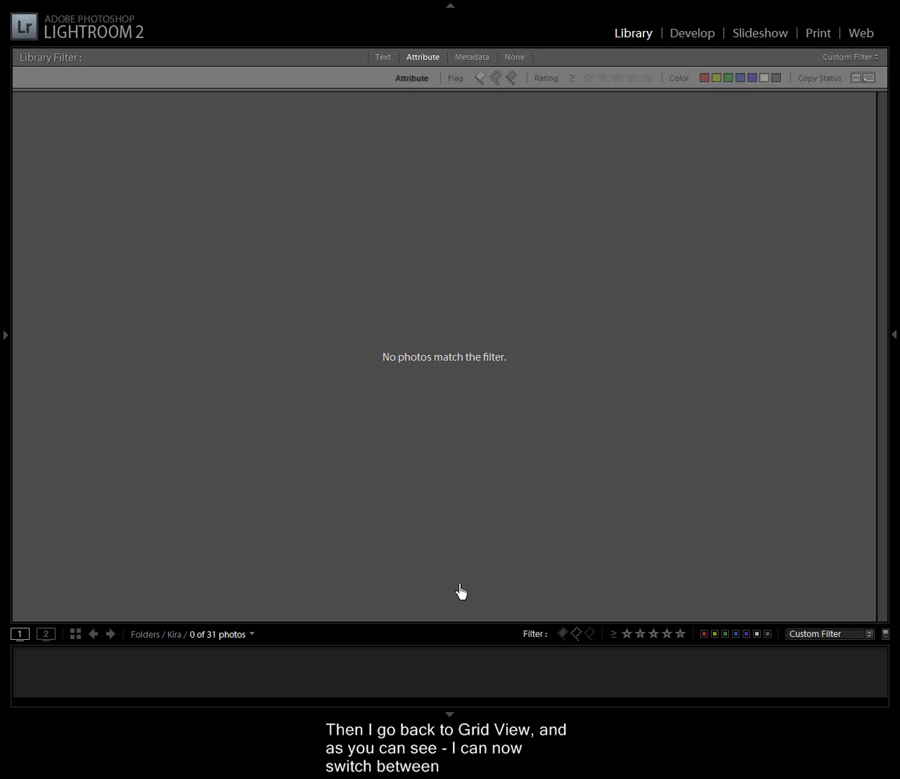
click(569, 638)
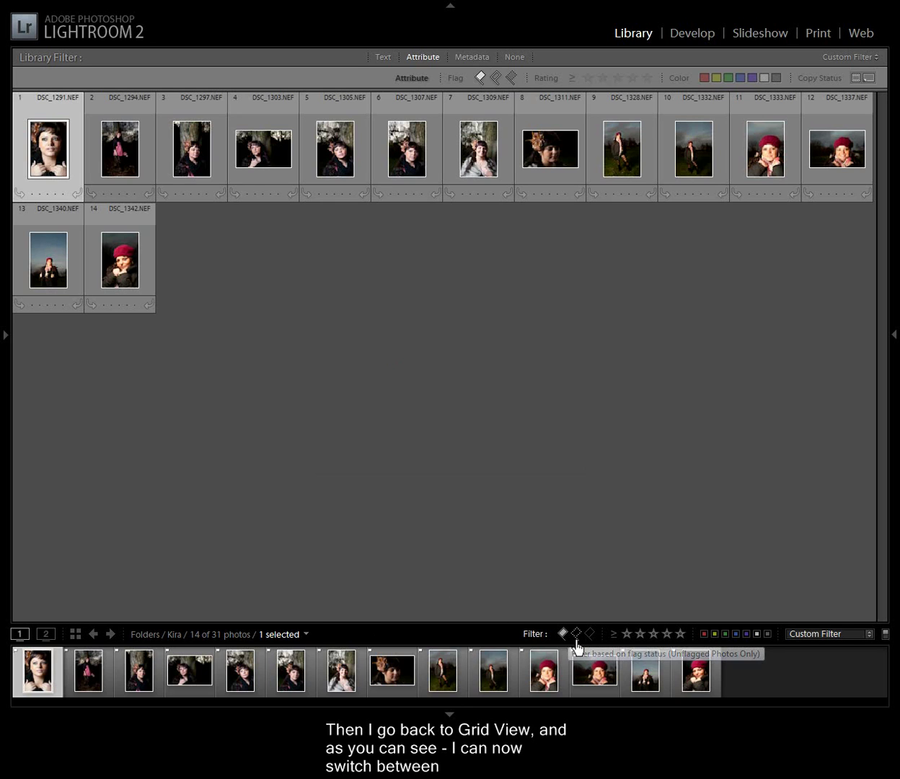
click(578, 641)
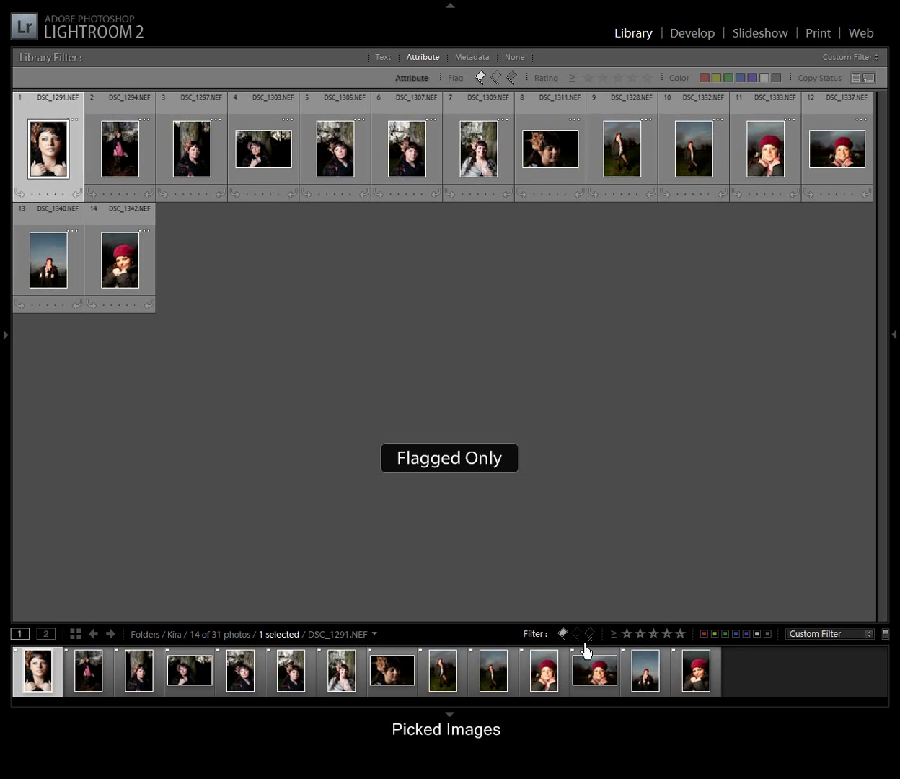
Filter the grid to the 17 rejected photos, then back to picked only
click(563, 638)
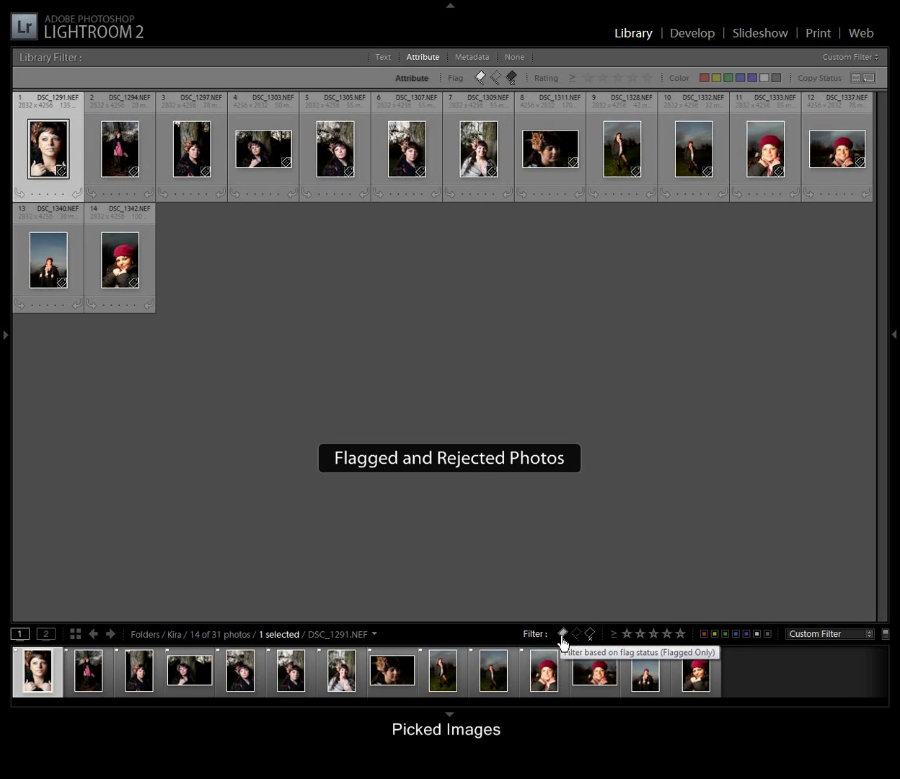
click(563, 638)
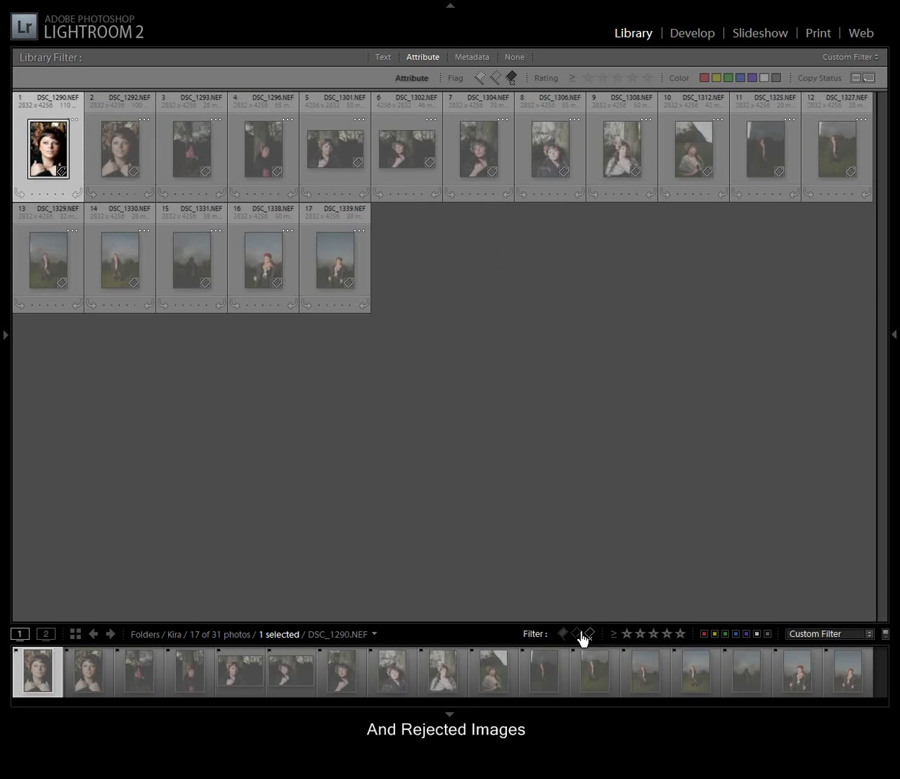
click(564, 636)
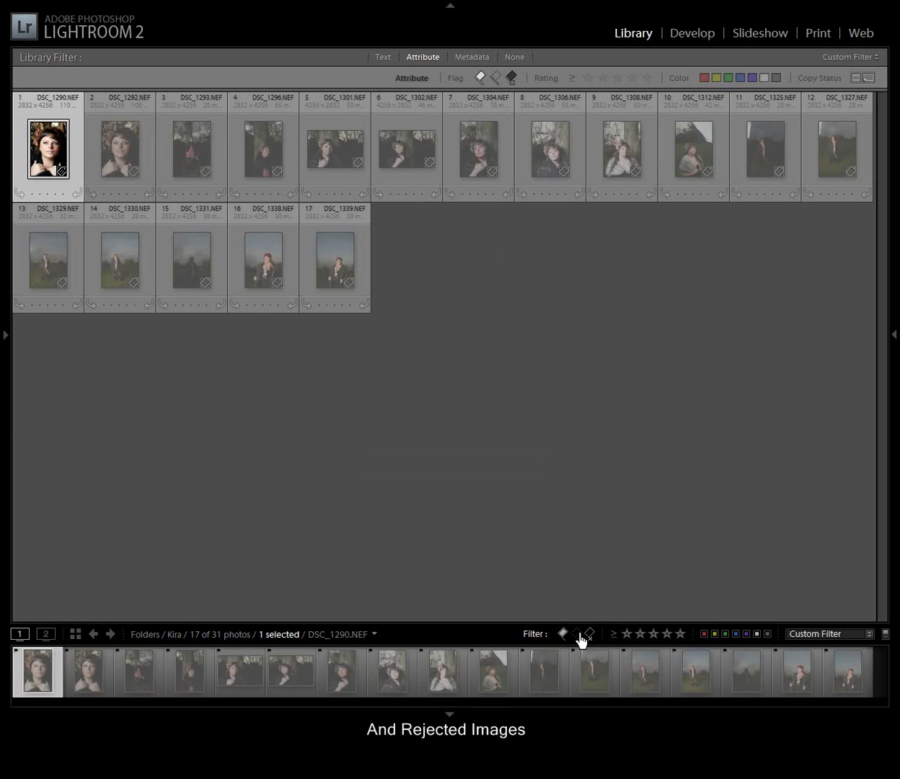
click(590, 636)
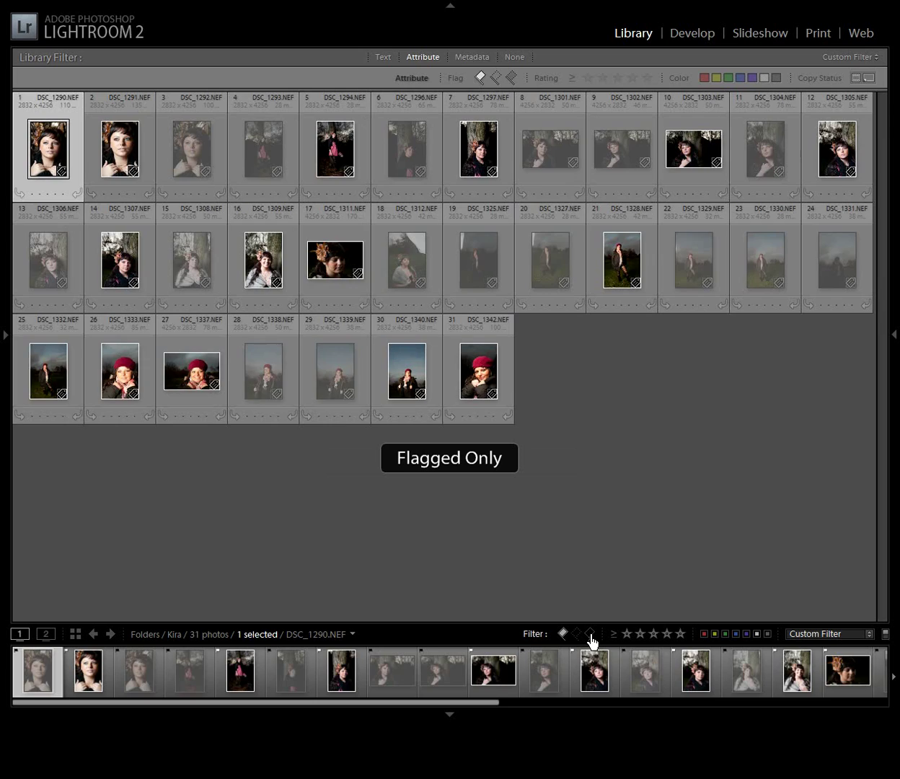